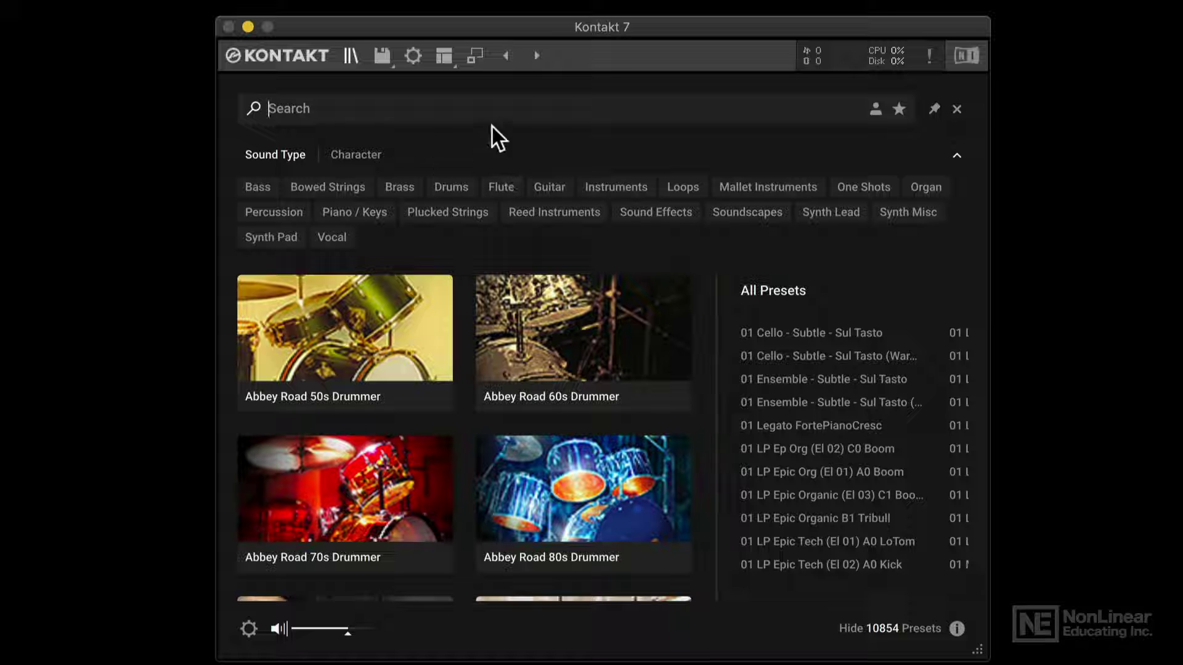
Step: Scroll through the library tiles, then enlarge the Kontakt window to show three tile columns
scroll(504, 464, "down", 5)
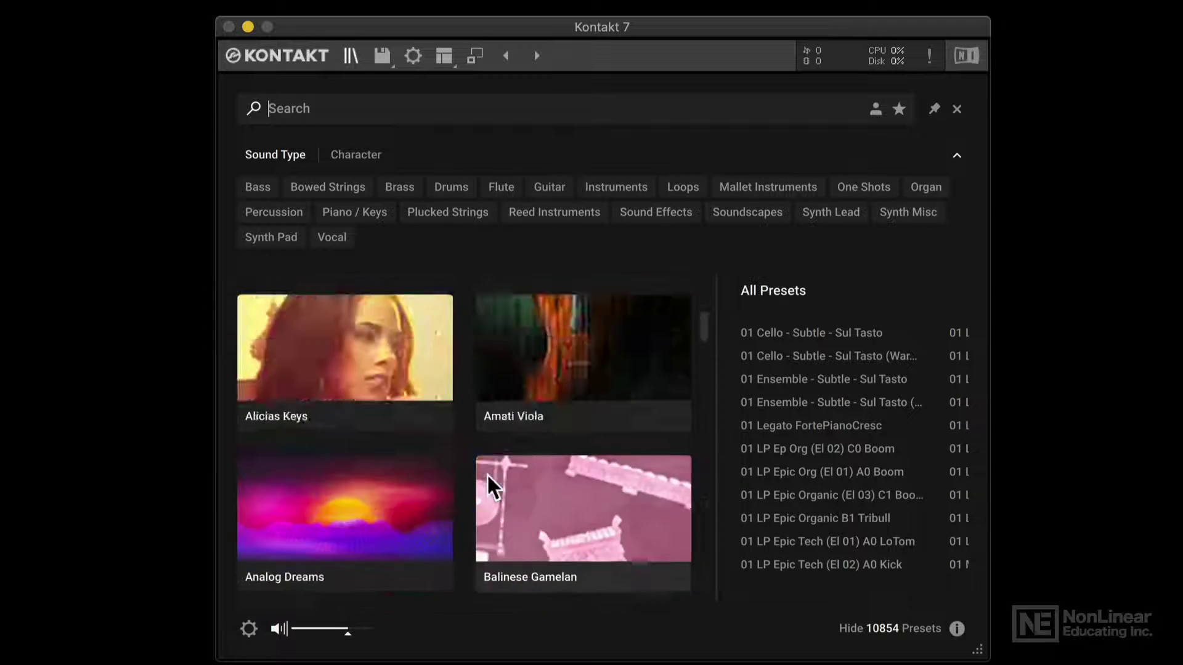
scroll(487, 474, "down", 20)
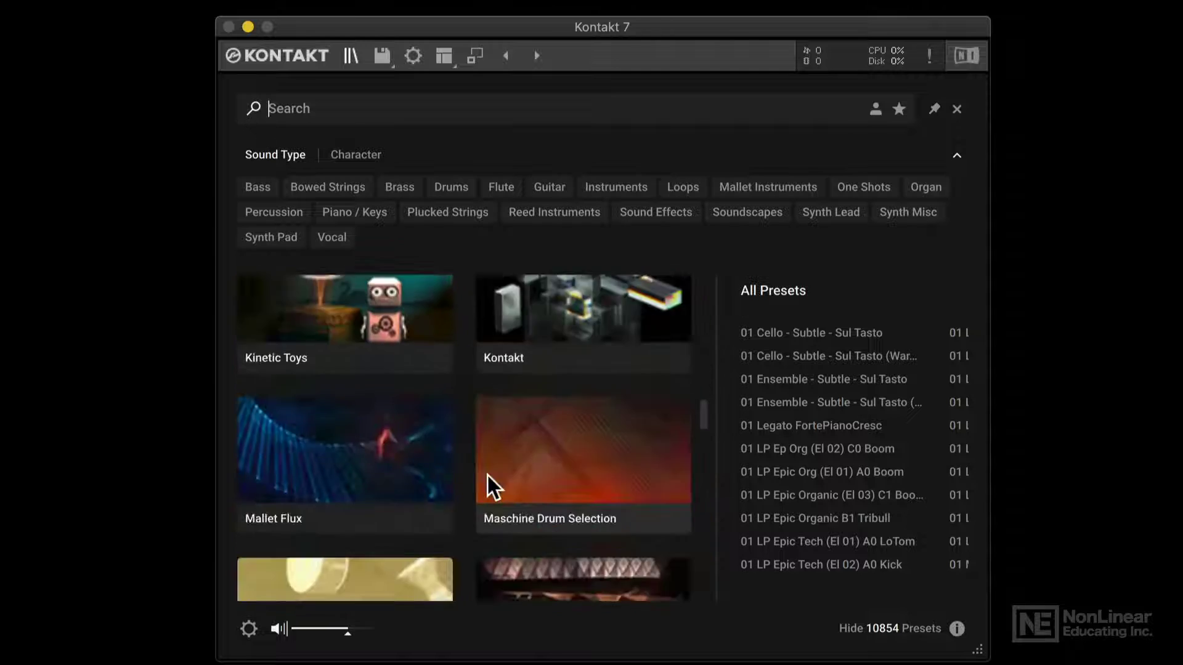
scroll(487, 475, "down", 20)
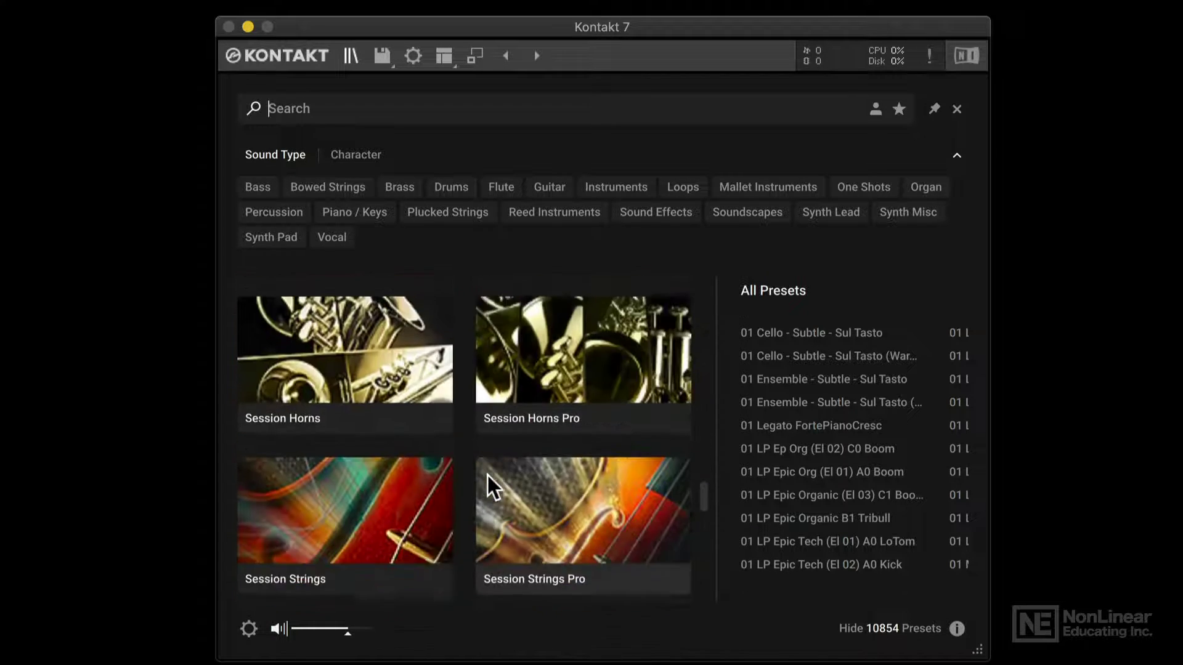
scroll(487, 475, "down", 20)
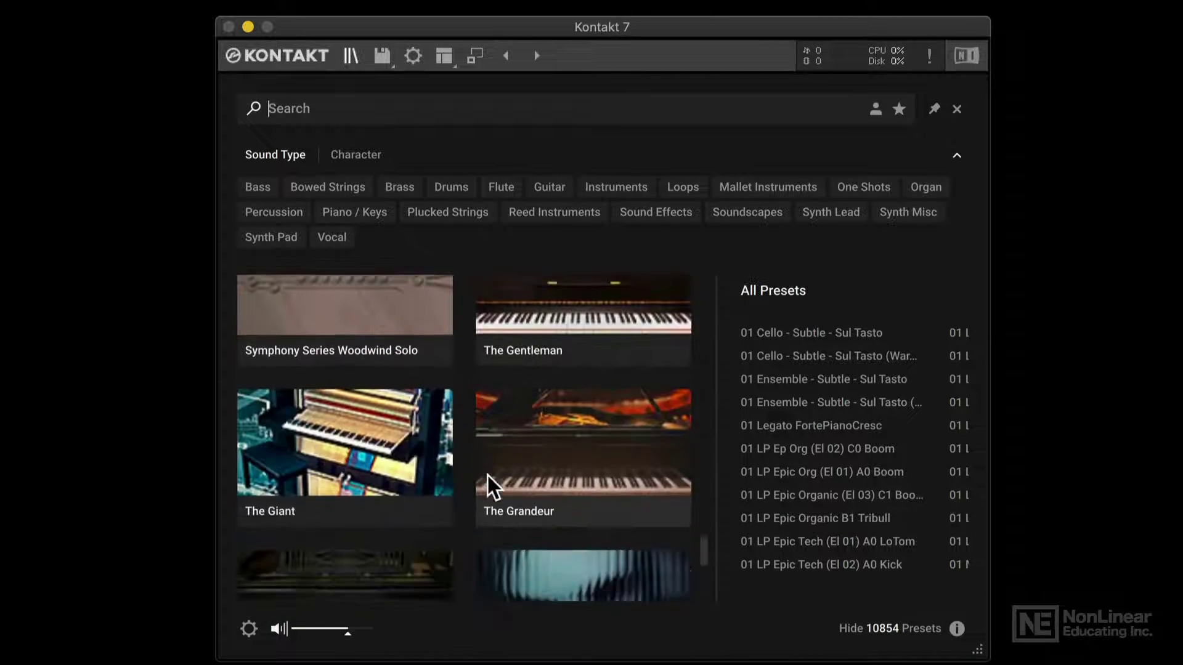
scroll(487, 475, "down", 15)
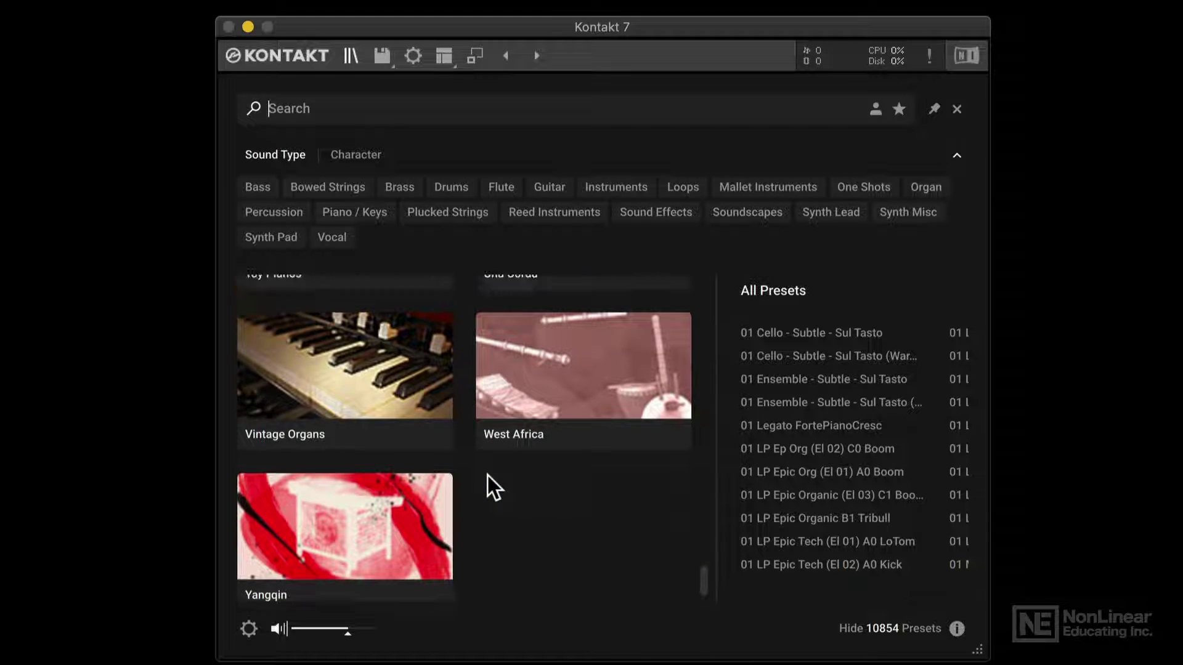
scroll(487, 476, "up", 15)
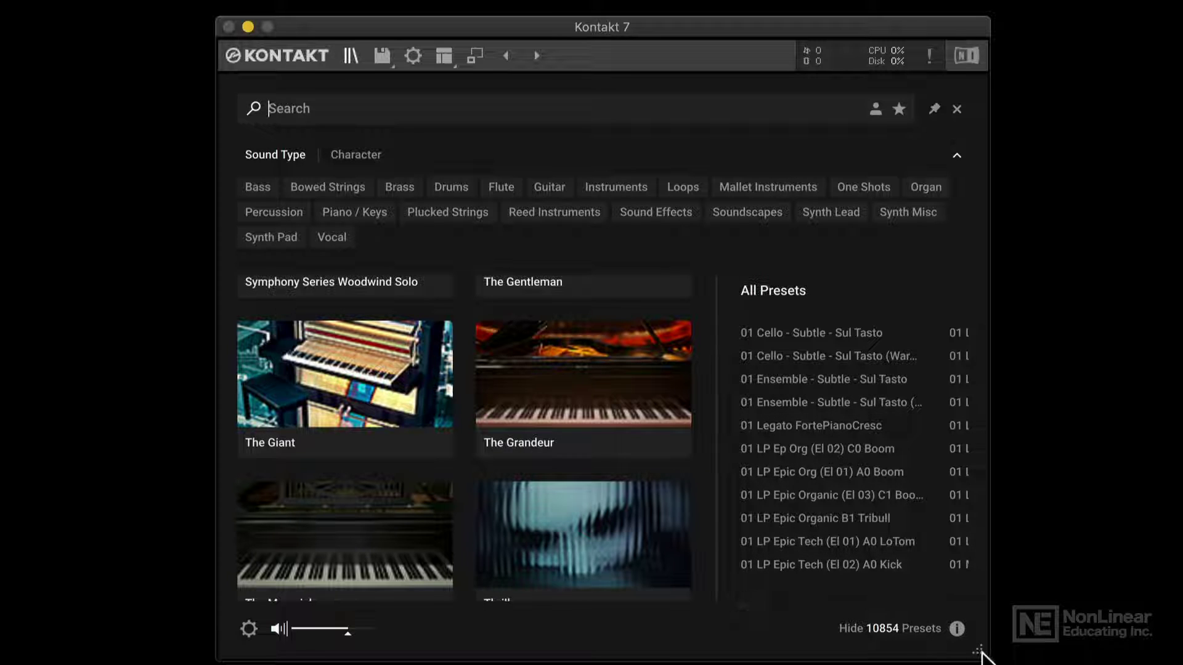
mouse_move(980, 651)
left_mouse_down()
mouse_move(1139, 664)
mouse_move(983, 659)
left_mouse_up()
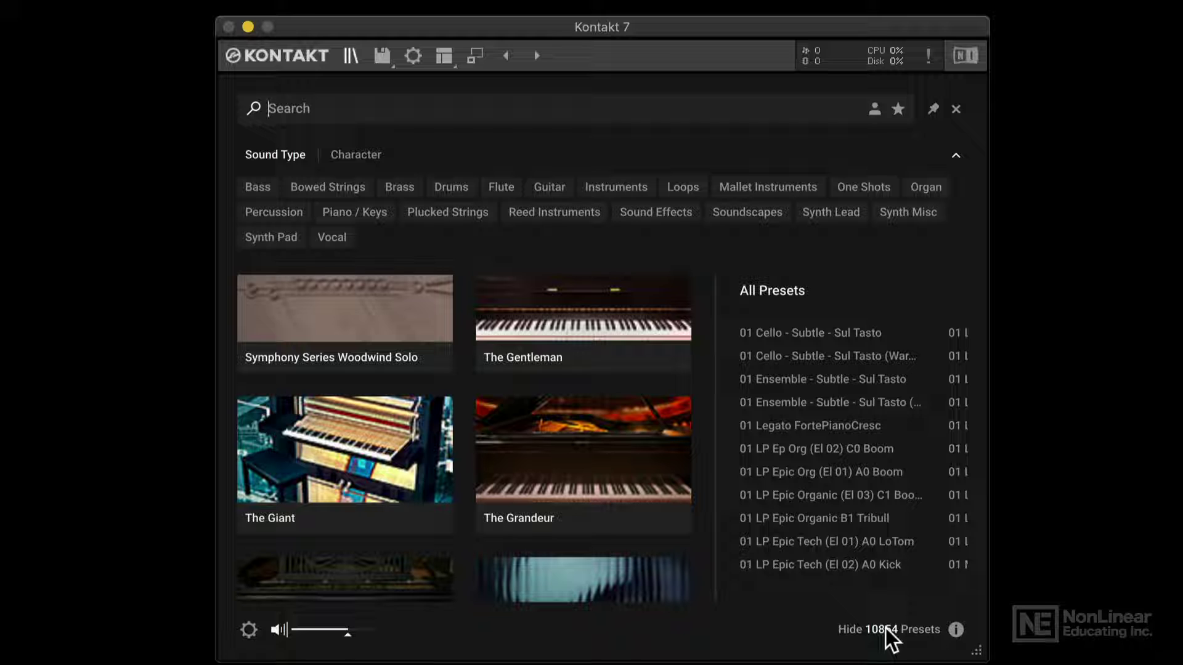
Step: Apply the Bass sound-type tag to narrow the browser to three libraries and 338 presets
left_click(259, 186)
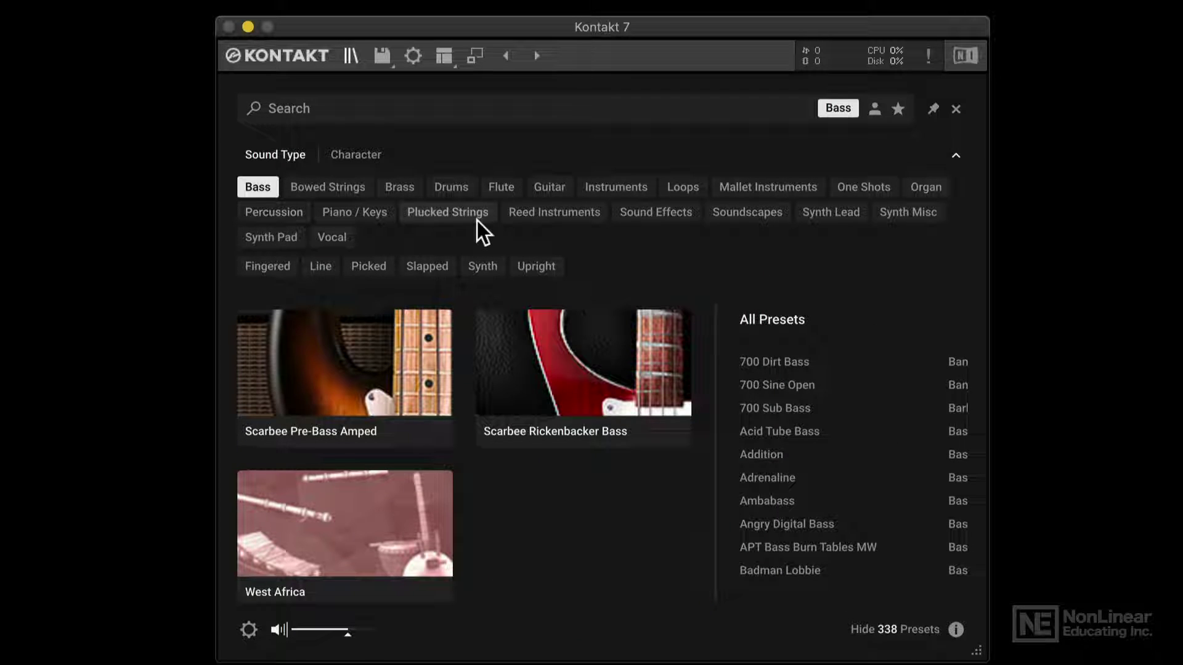
Step: Add the Dark character tag and show the Analog Dreams presets, Souf Souf and Squared Out
left_click(364, 155)
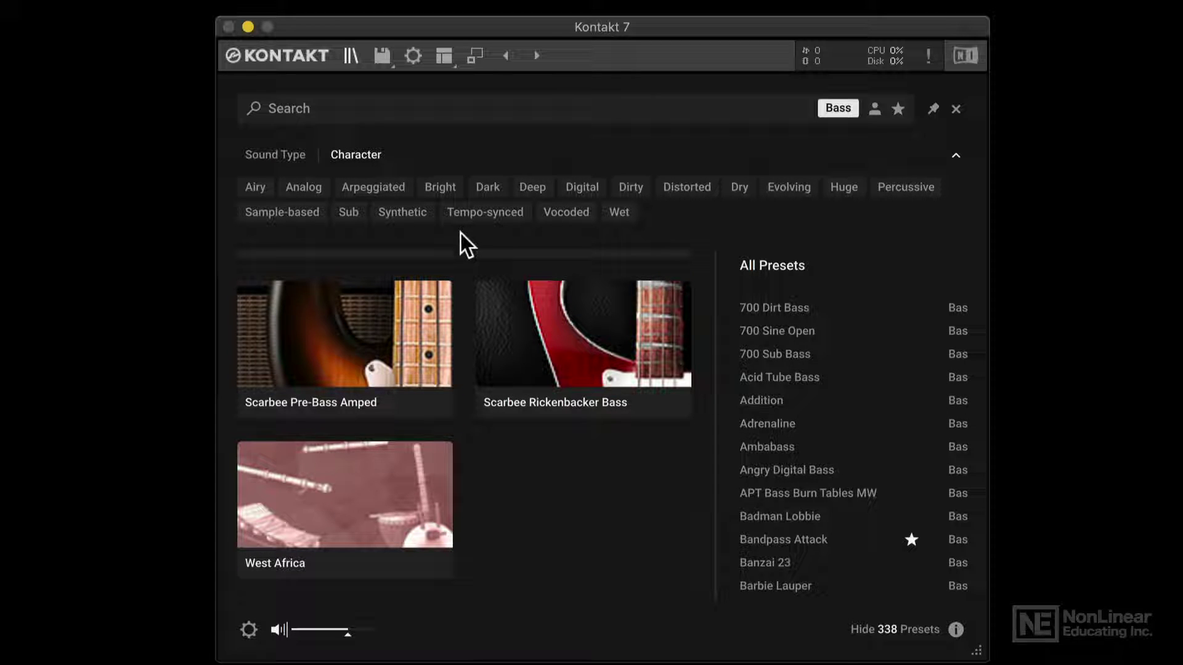
left_click(489, 188)
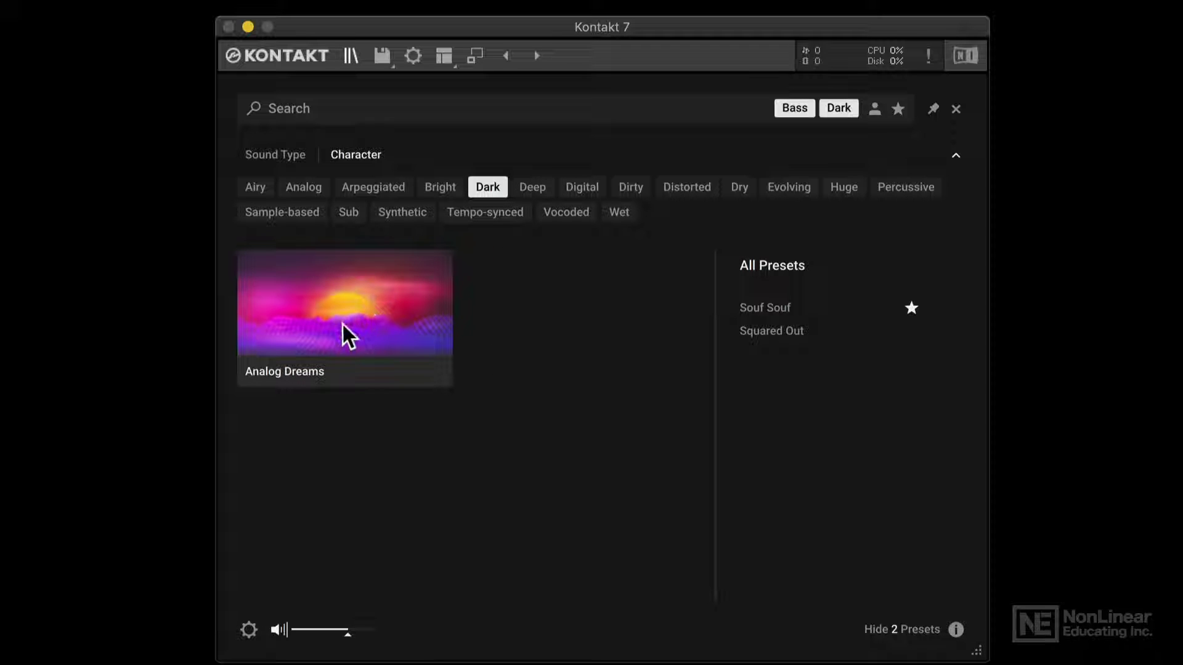
left_click(356, 313)
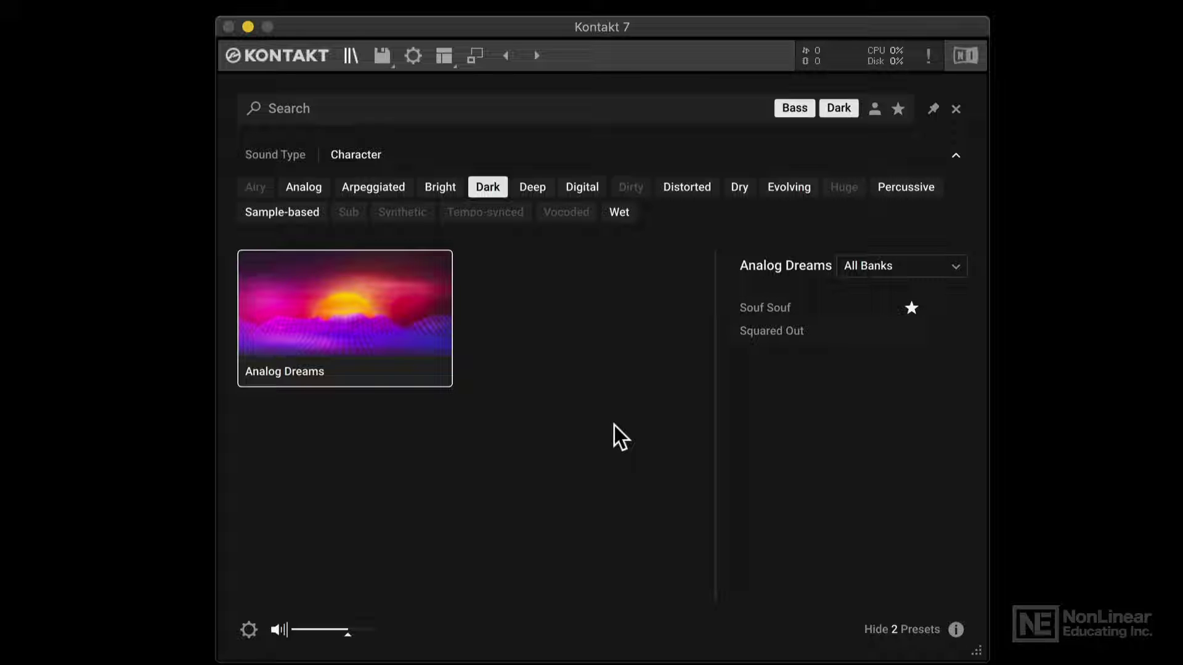
Step: Select the Analog Dreams presets Souf Souf and then Squared Out
left_click(789, 306)
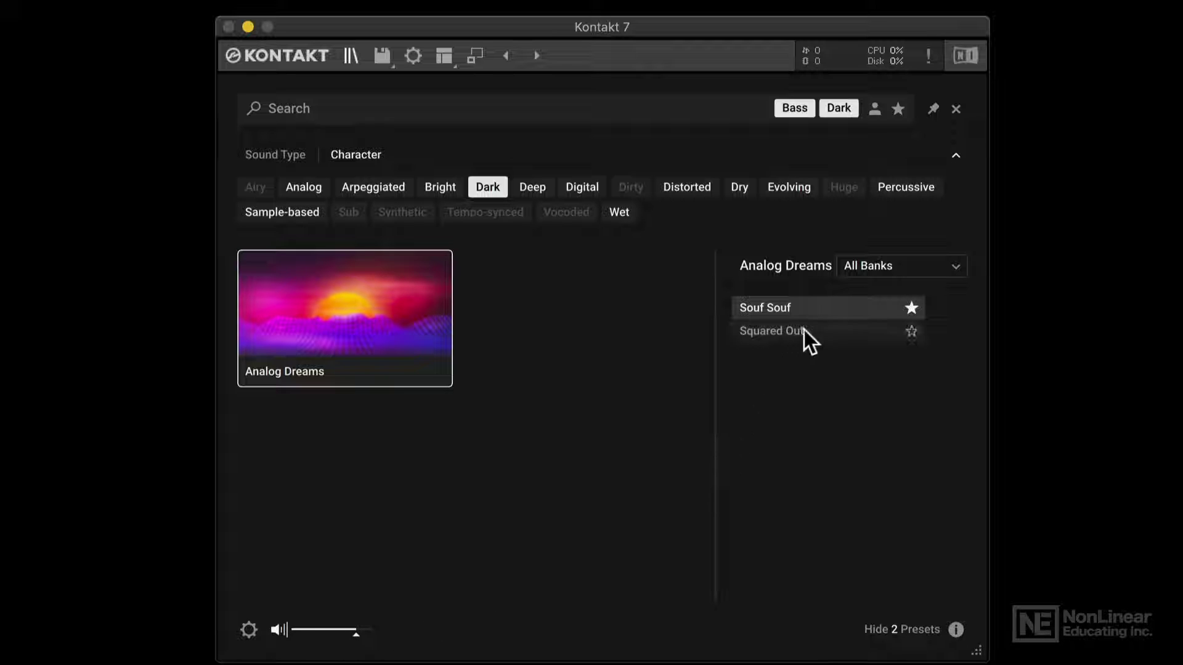
left_click(829, 331)
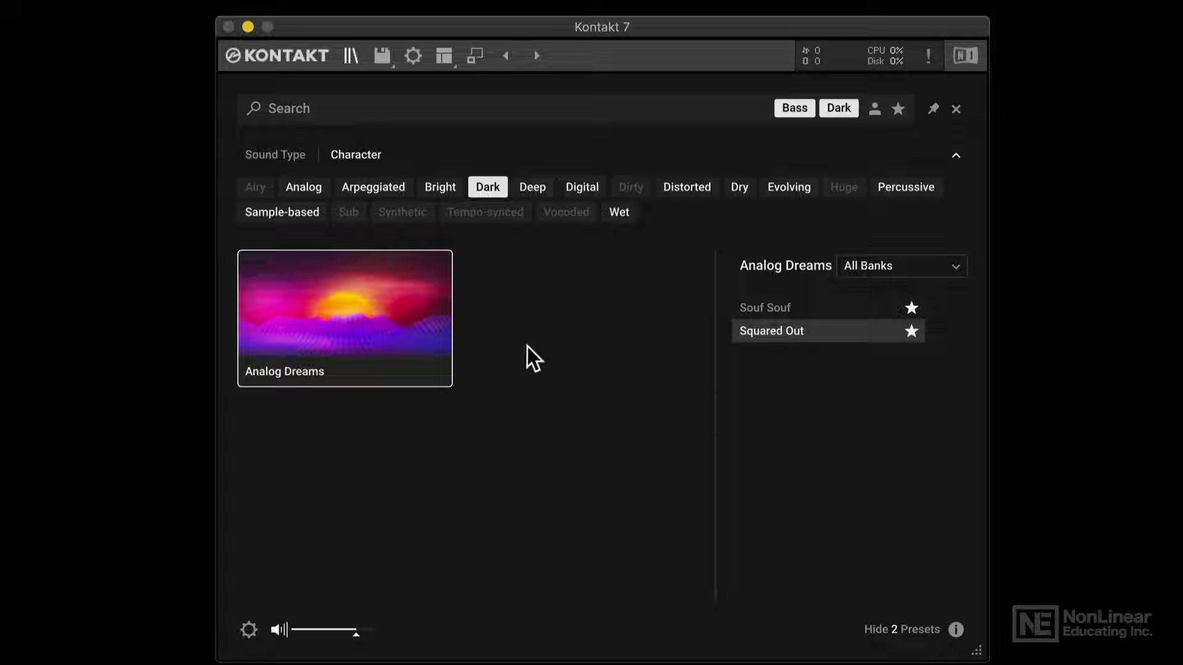
Step: Remove the Dark and Bass tags and deselect Analog Dreams to list all 10854 presets
left_click(835, 112)
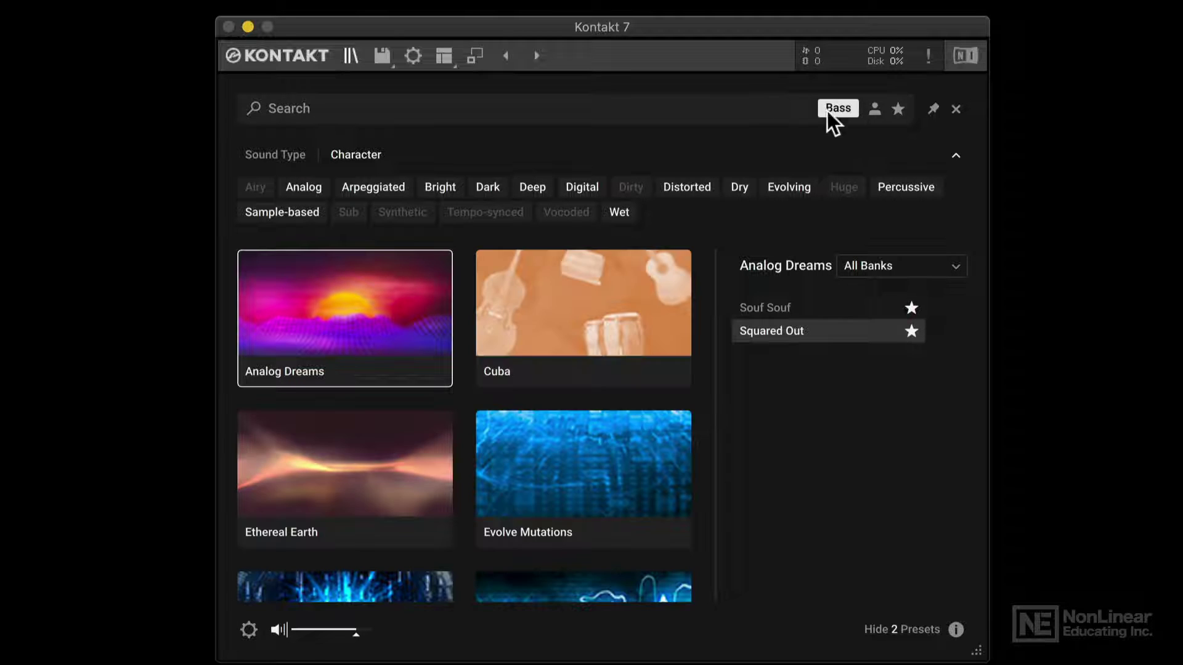
left_click(832, 110)
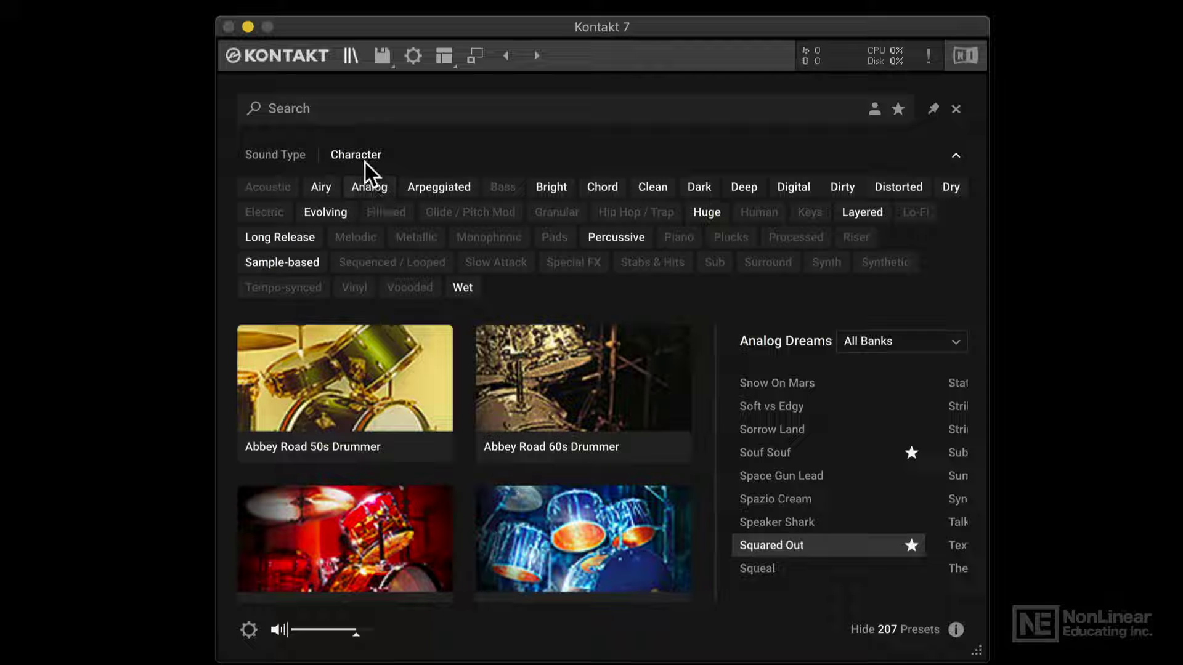
left_click(288, 155)
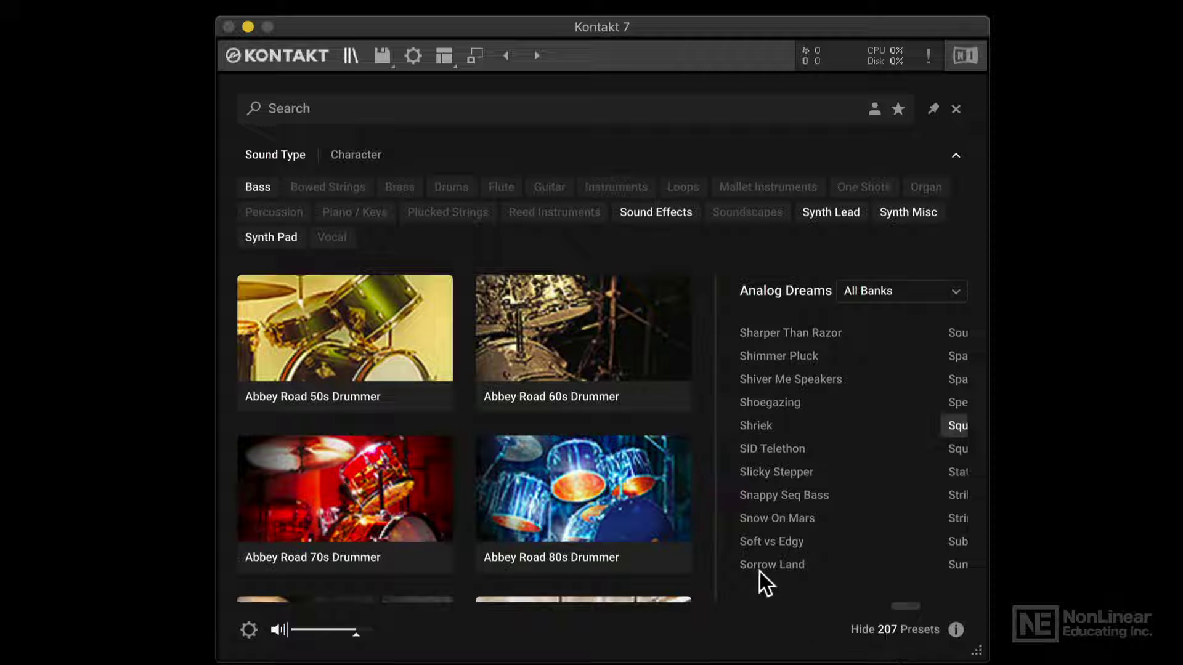
scroll(661, 396, "down", 3)
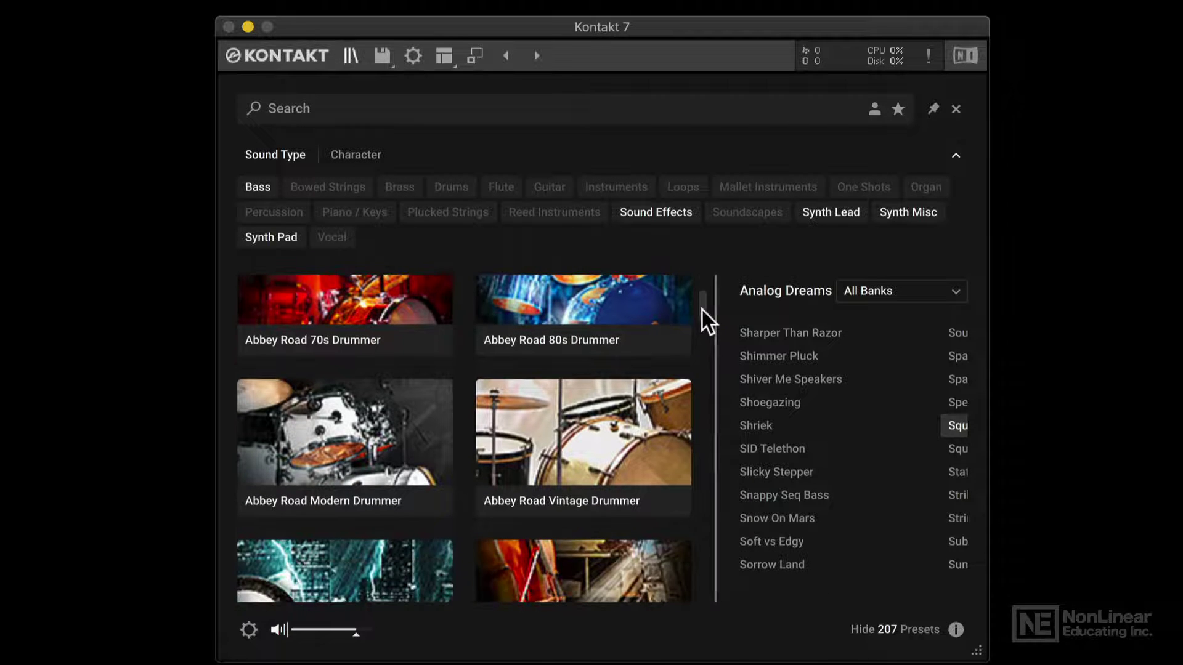
left_click_drag(701, 309, 700, 336)
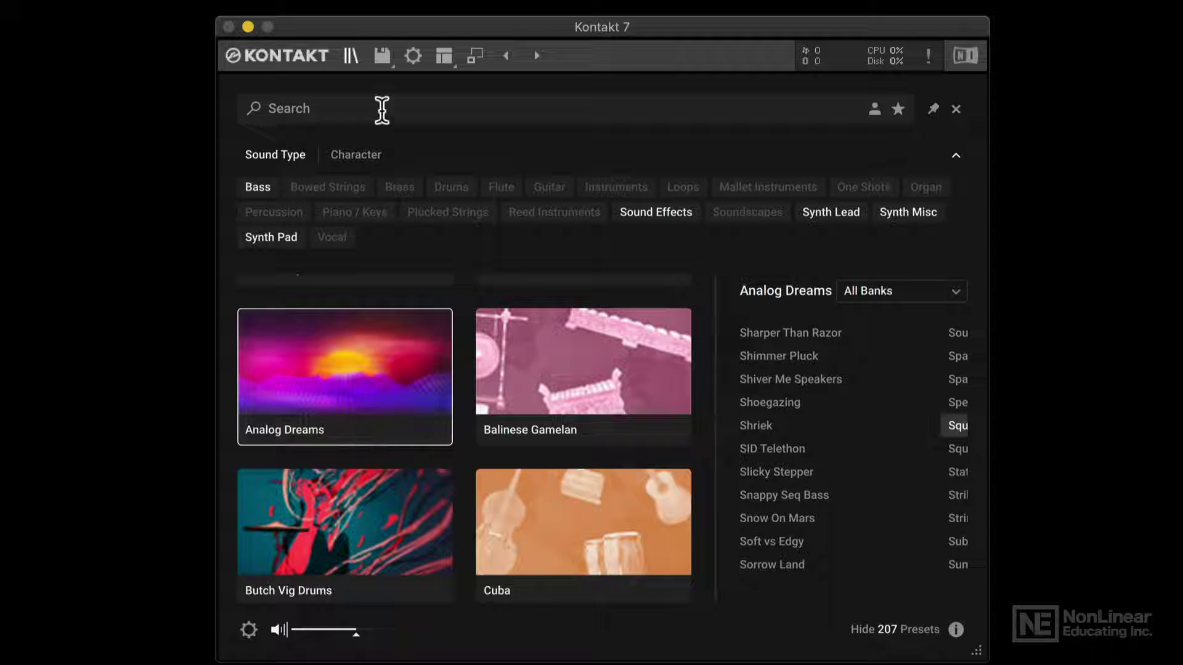
left_click(340, 378)
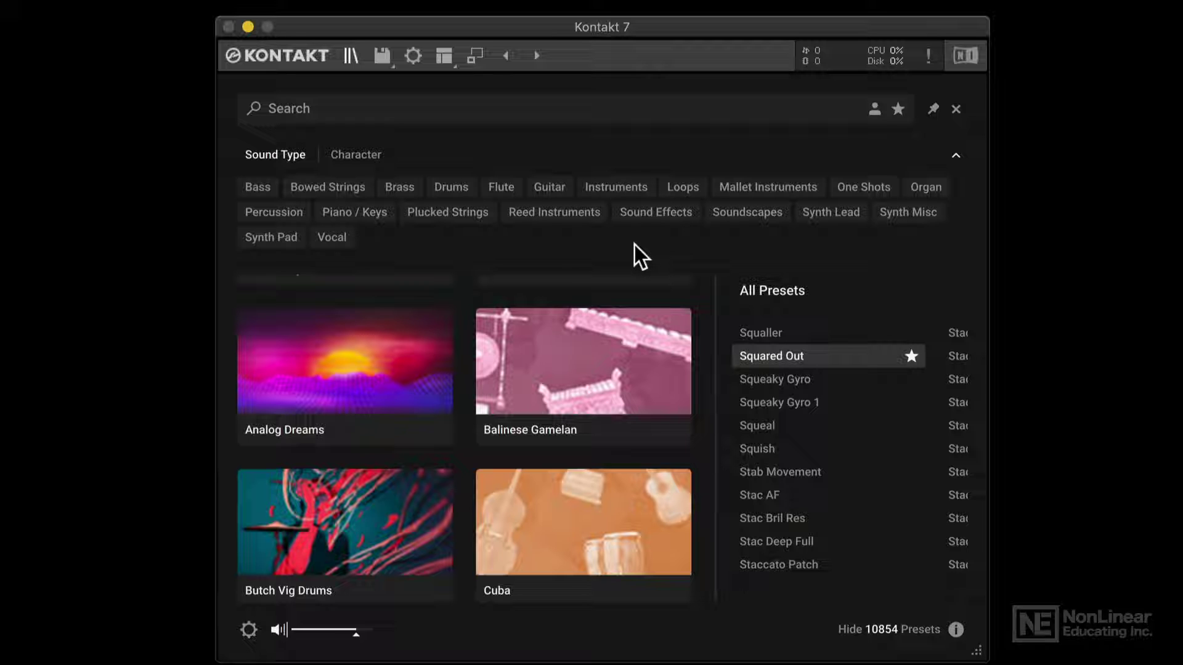
Step: Filter to Soundscapes plus Reed Instruments with Clean character, leaving Evolve R2's 9 presets
left_click(751, 212)
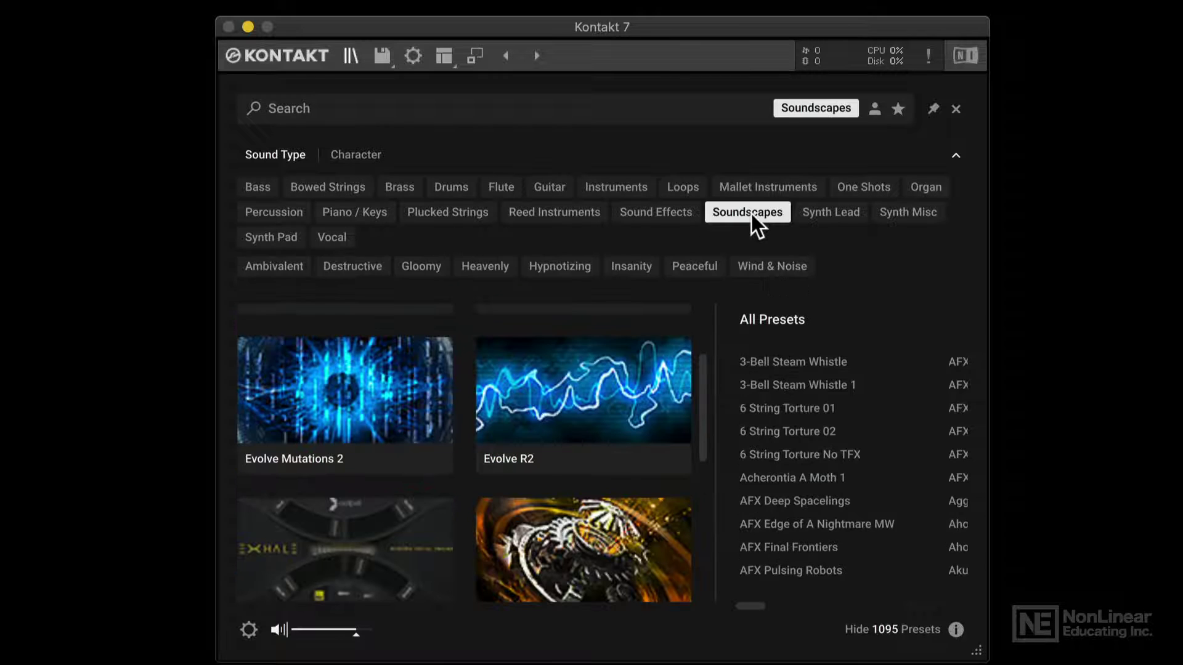
left_click(572, 213)
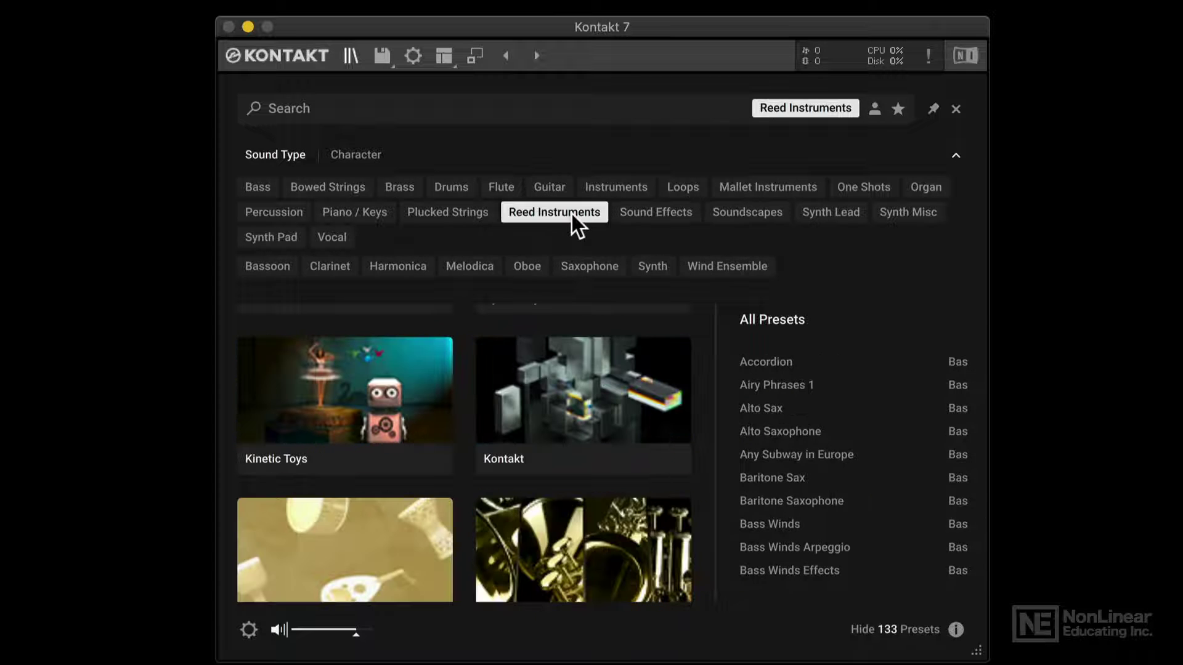
left_click(760, 211)
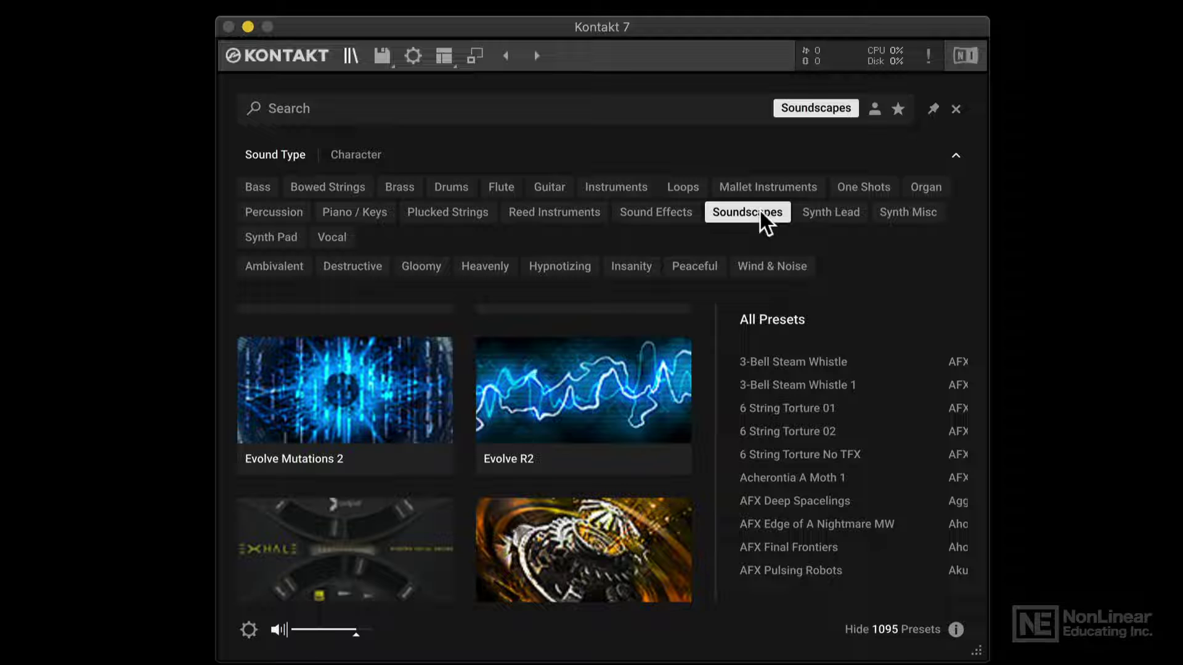
left_click(571, 213)
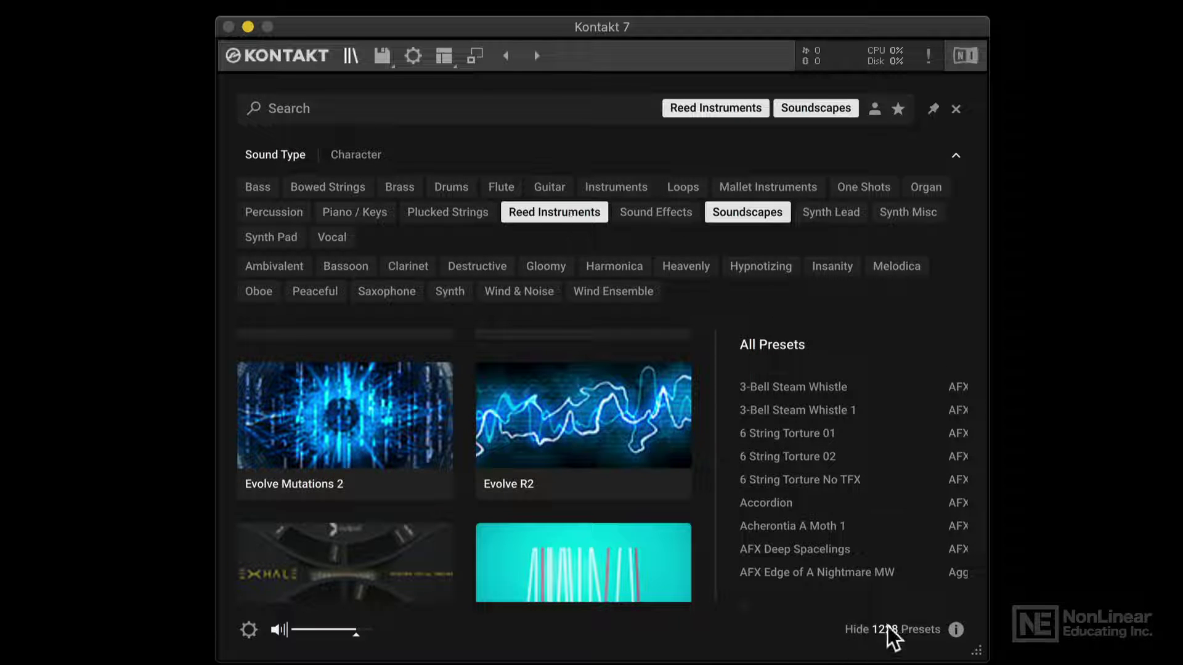
left_click(356, 155)
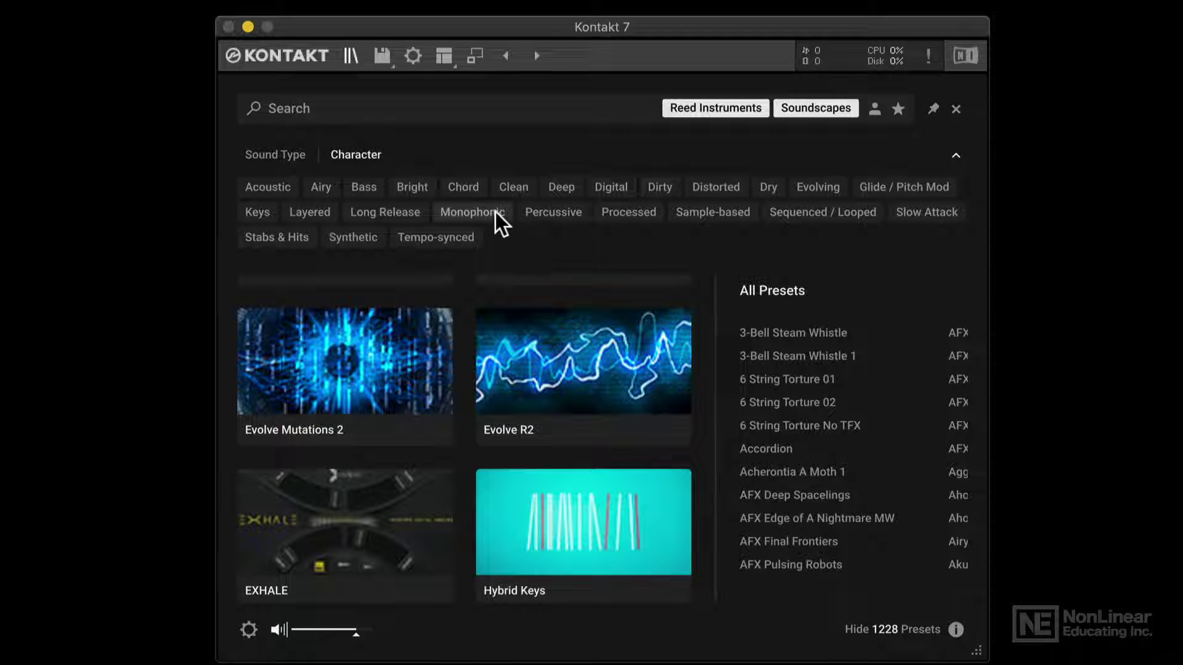
left_click(514, 186)
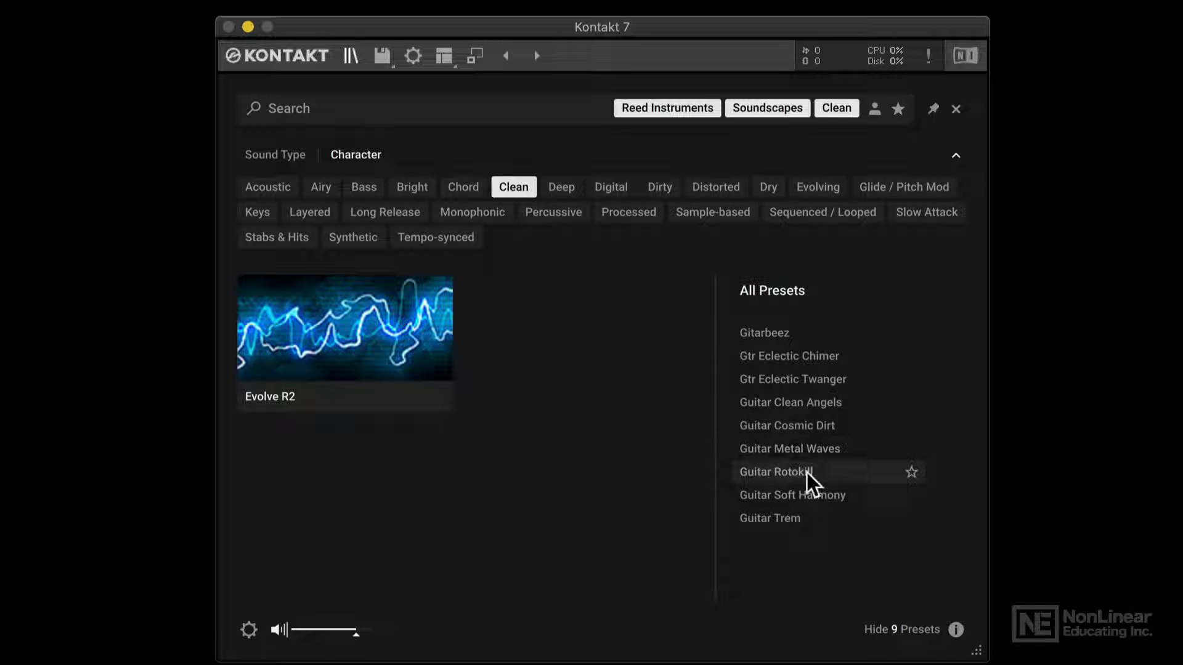
Step: Select the Guitar Rotokill preset and star it as a favourite
left_click(868, 468)
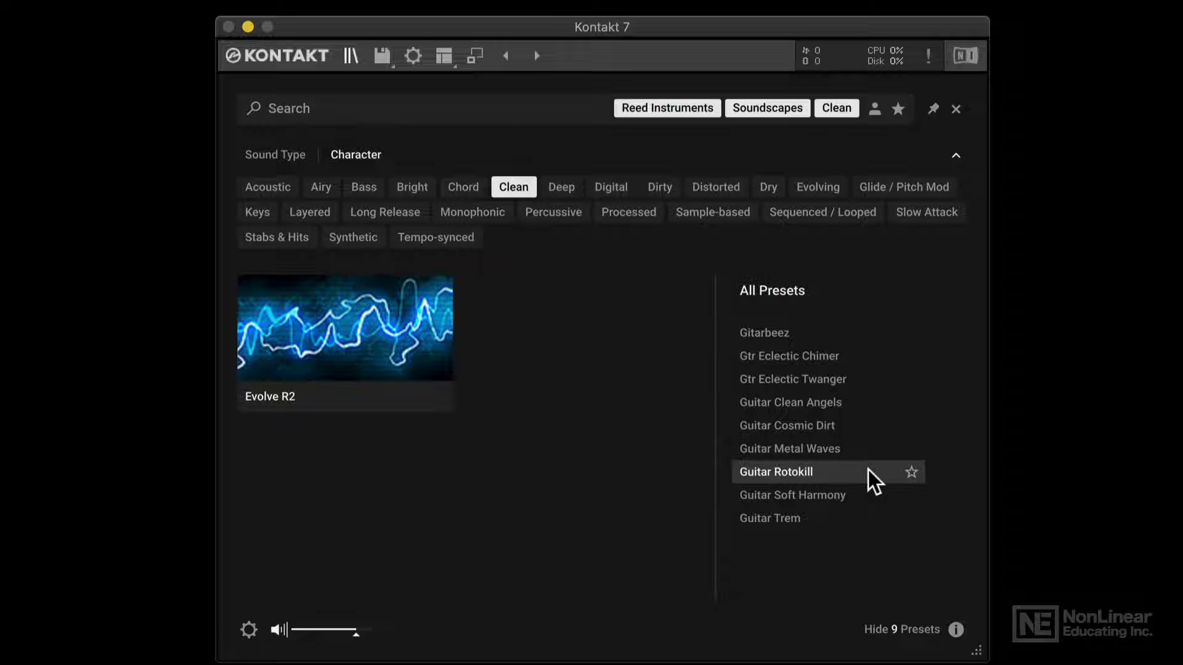
left_click(912, 472)
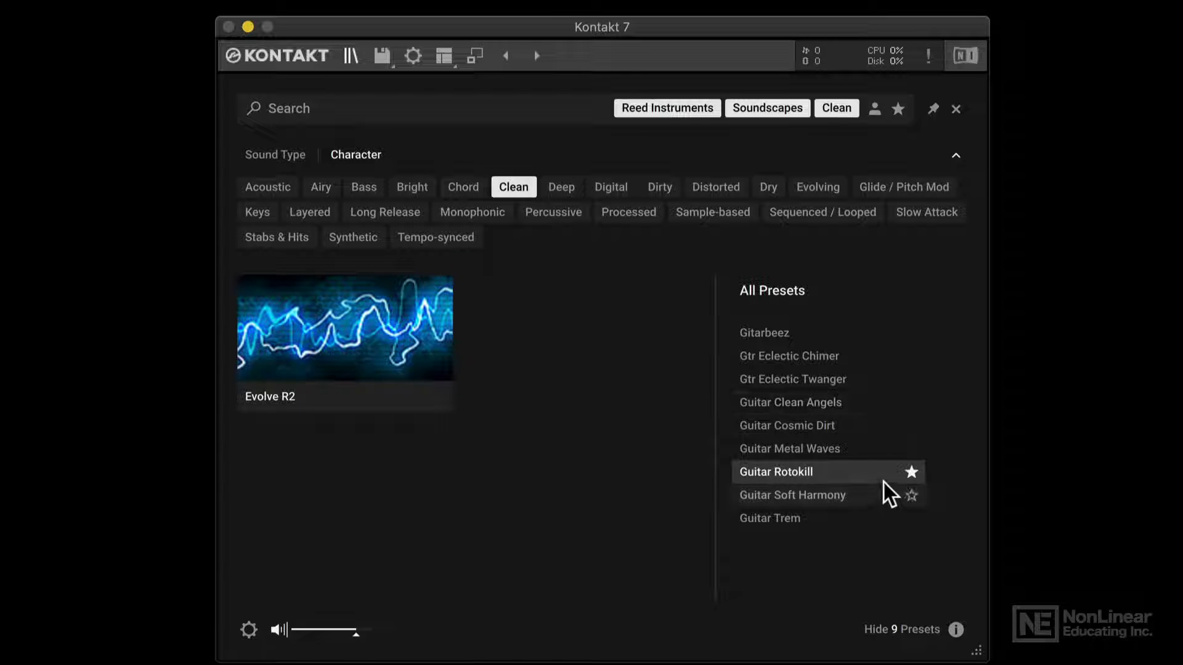
Step: Load Guitar Clean Angels, then remove the Evolve instrument so the rack is empty
double_click(805, 401)
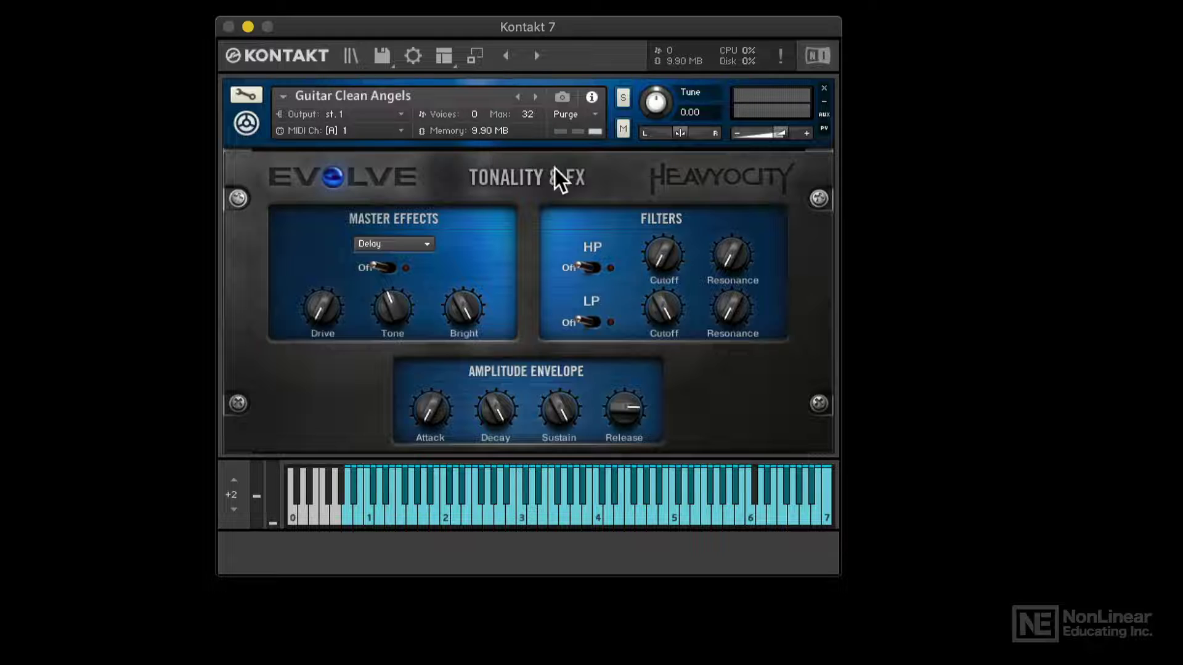
left_click(823, 89)
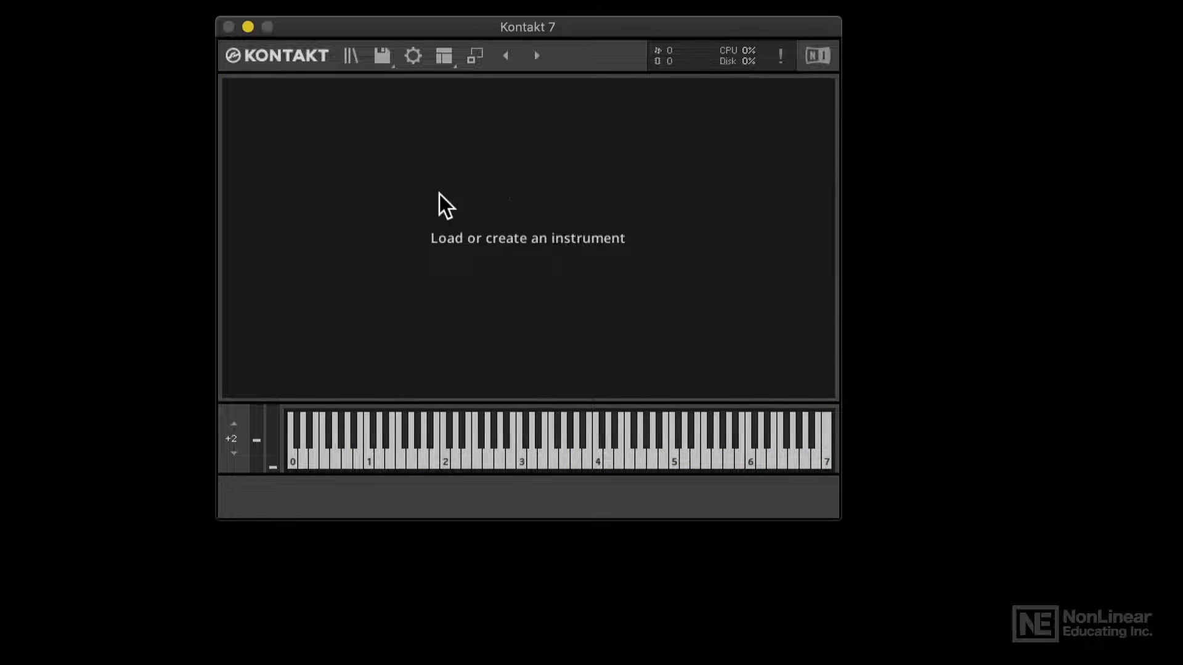
Step: Reopen the content browser and pin it so it stays open
left_click(352, 56)
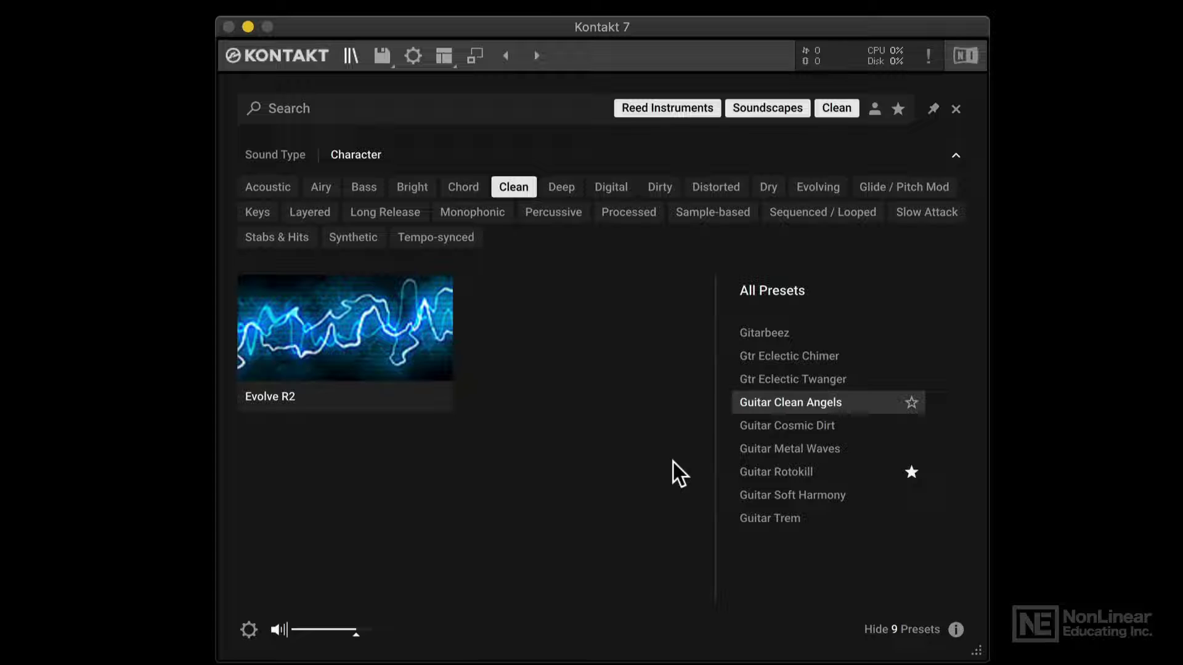
left_click(933, 108)
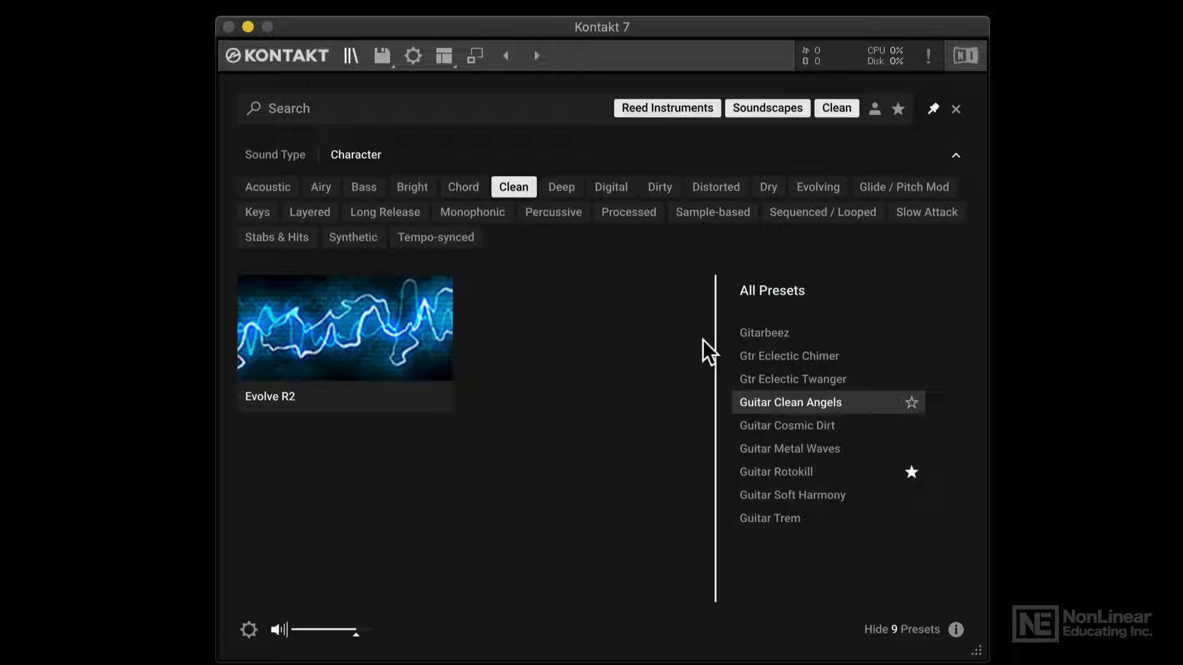
Step: Toggle the Evolve R2 tile off again and remove the Clean, Soundscapes and Reed Instruments filters
left_click(390, 334)
left_click(390, 334)
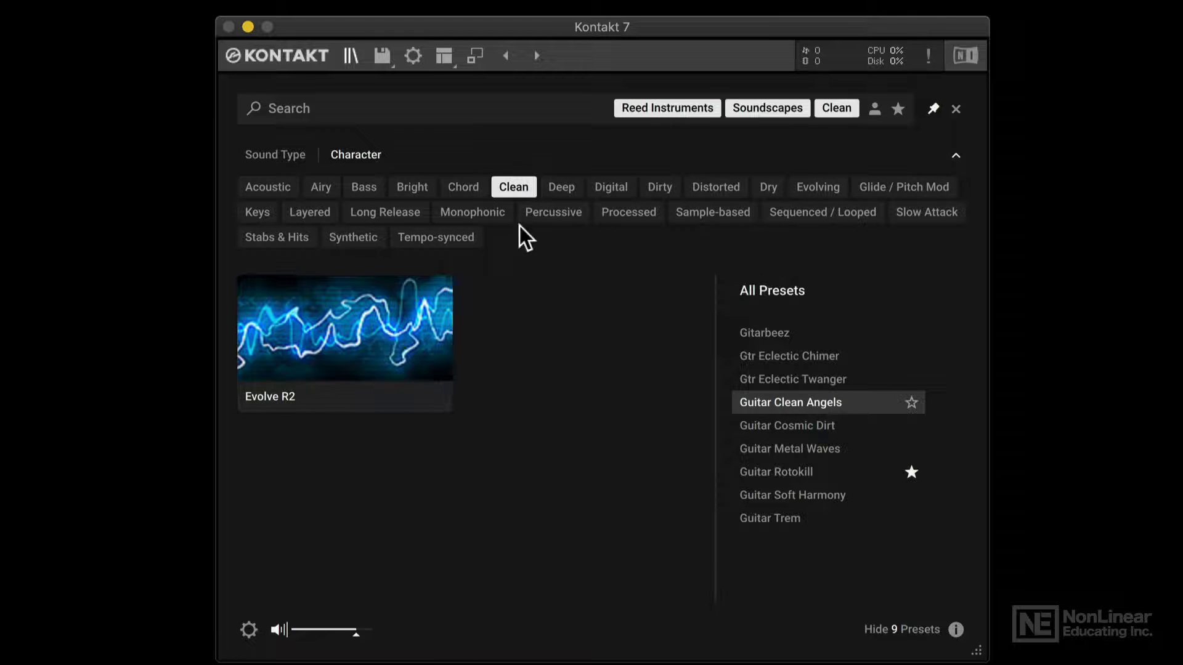
left_click(835, 108)
left_click(821, 108)
left_click(767, 107)
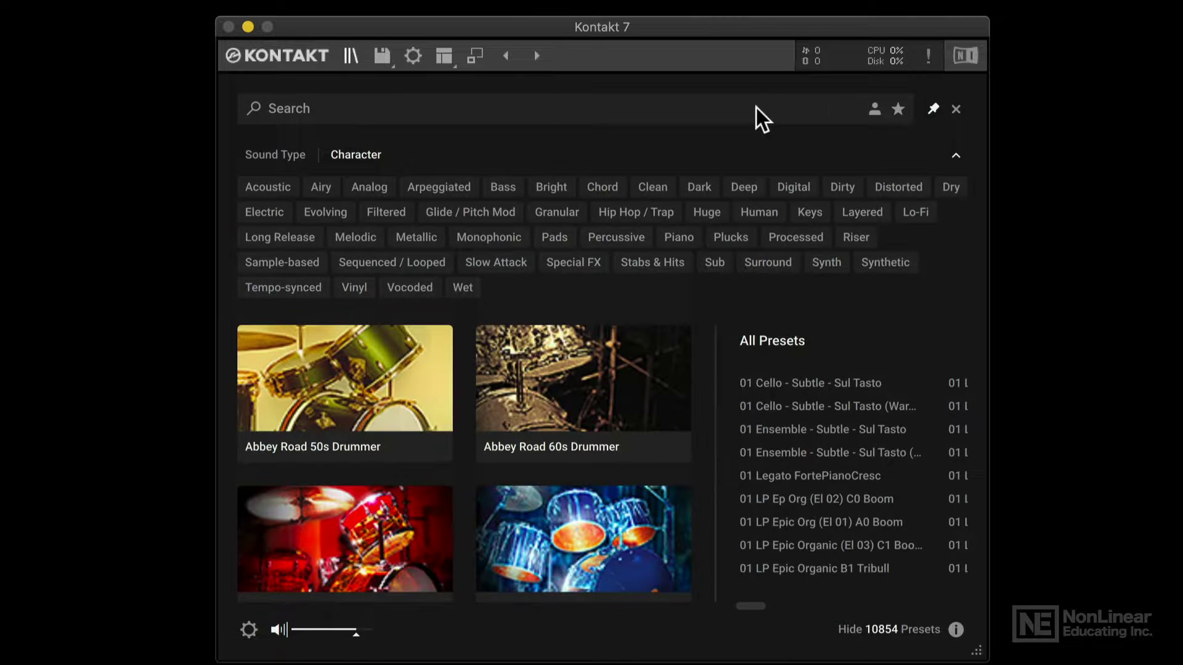
Step: Filter to the Drums sound type and Analog character, listing 156 presets
left_click(283, 155)
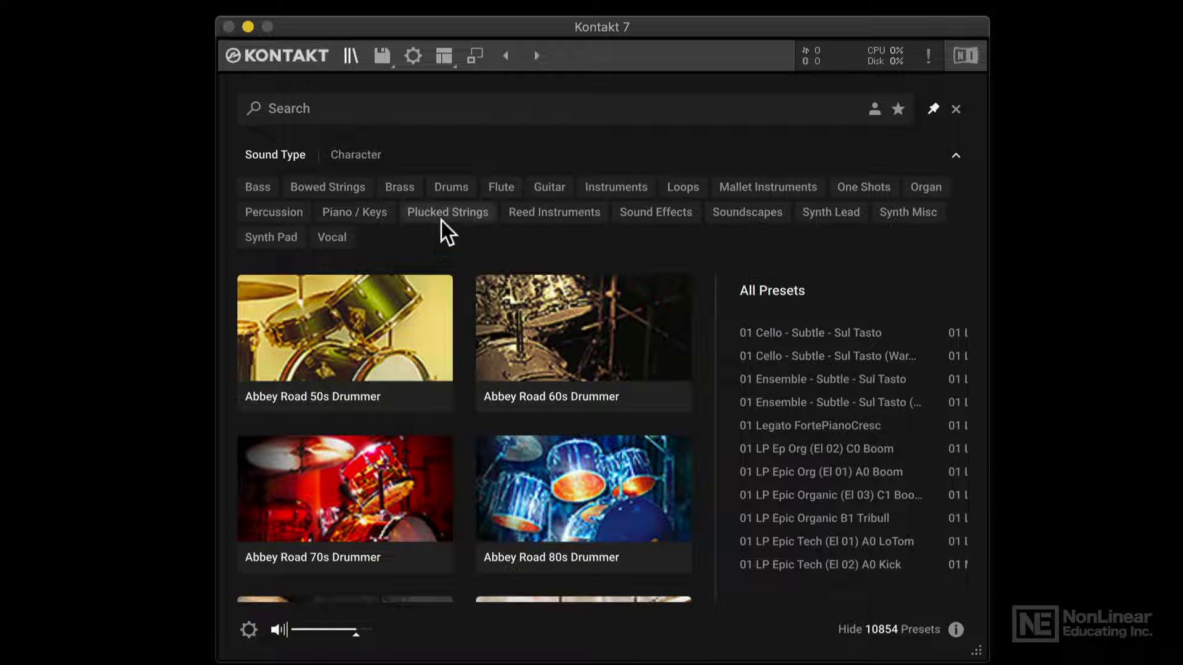
left_click(450, 187)
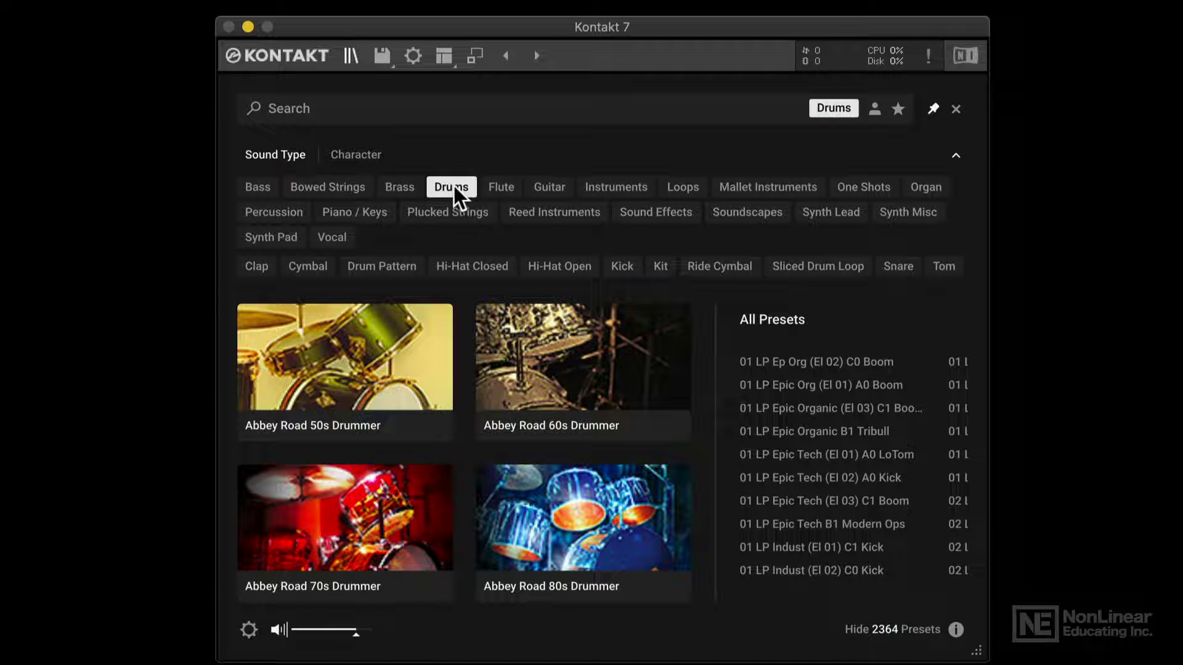
left_click(364, 159)
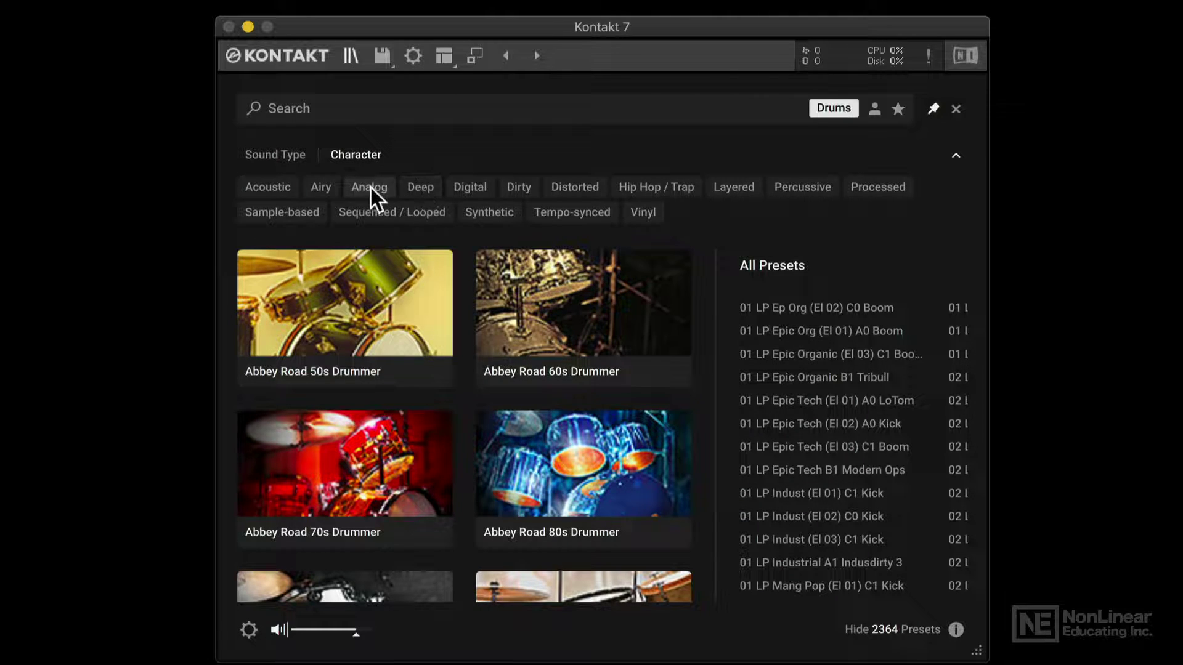
left_click(370, 186)
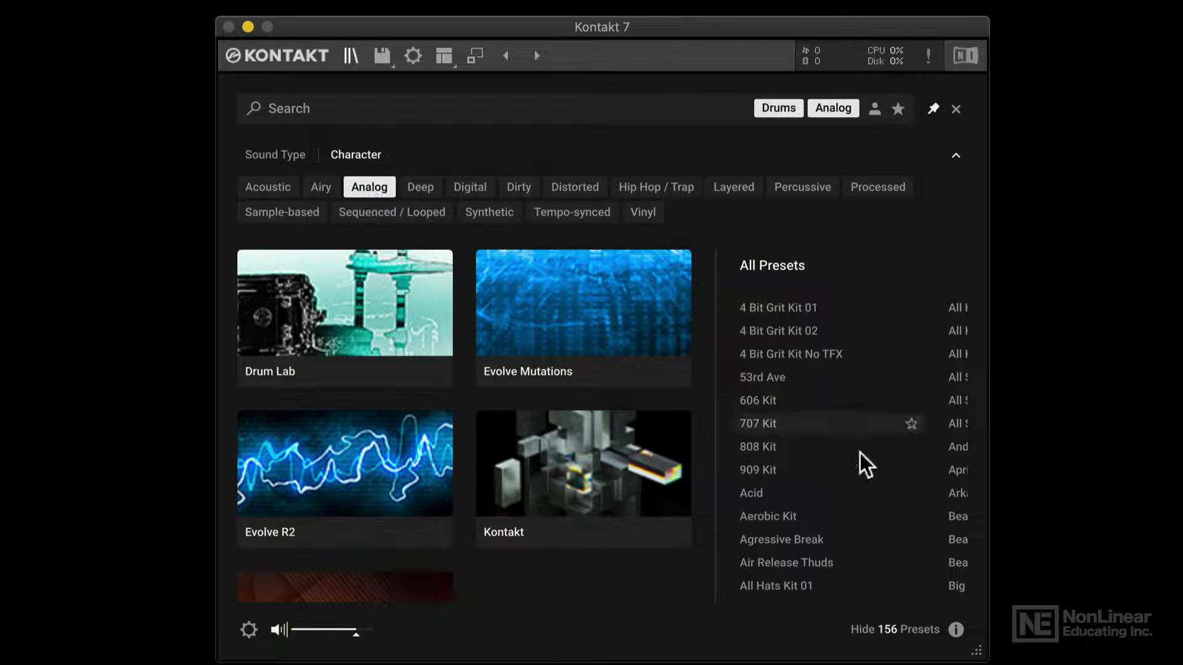
Step: Load the Circuits preset from the Drums and Analog filtered results list
scroll(858, 480, "down", 5)
scroll(345, 337, "down", 3)
scroll(481, 376, "up", 3)
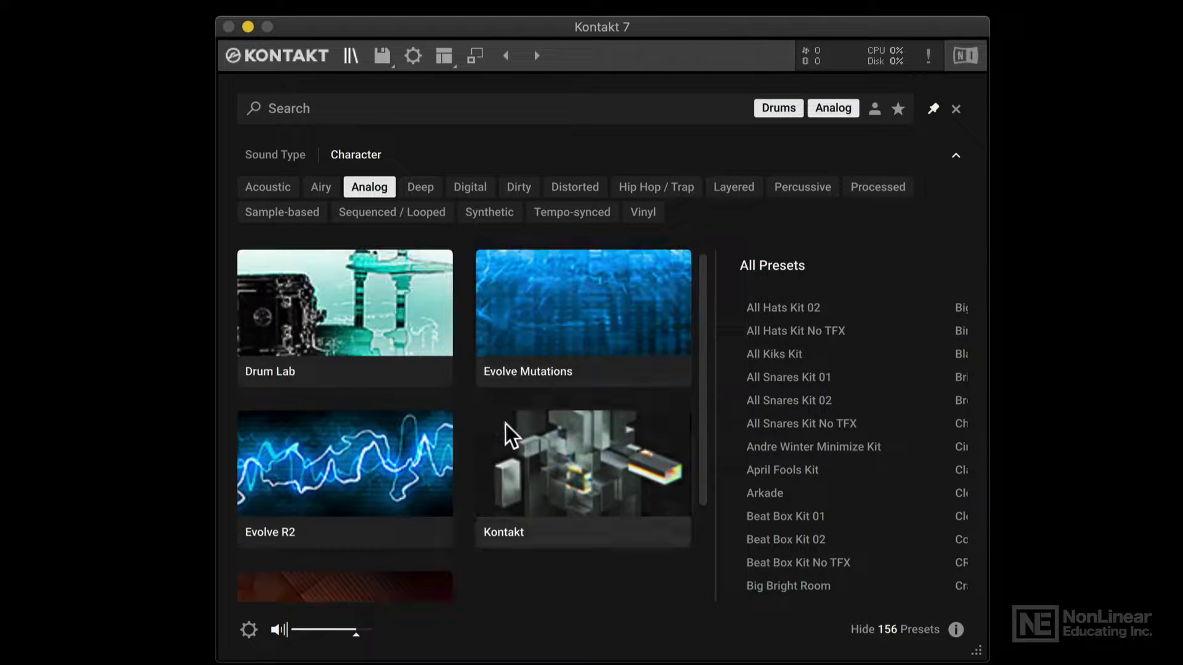
scroll(841, 407, "right", 3)
scroll(841, 408, "right", 2)
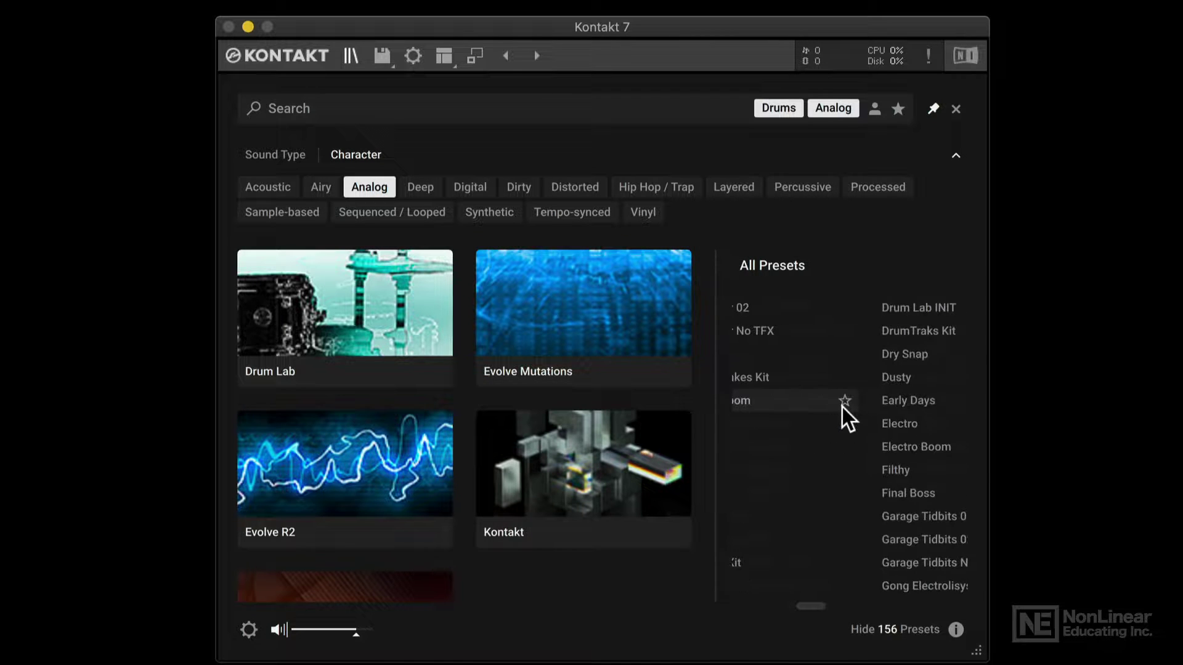
scroll(842, 407, "left", 5)
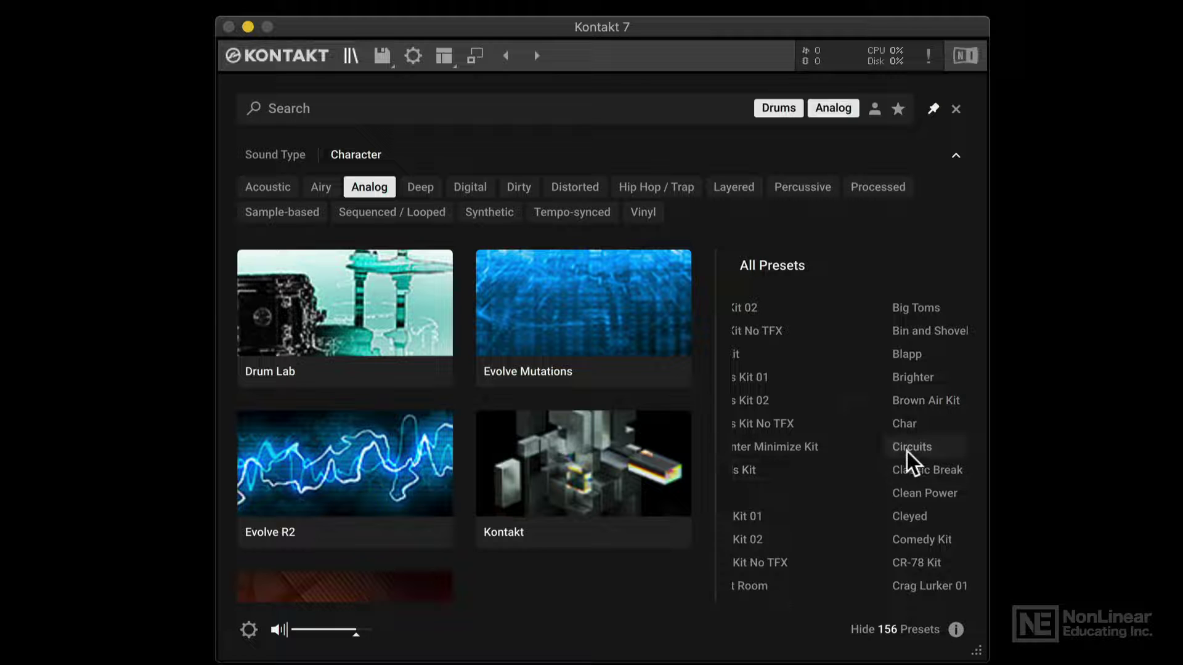
scroll(912, 447, "left", 2)
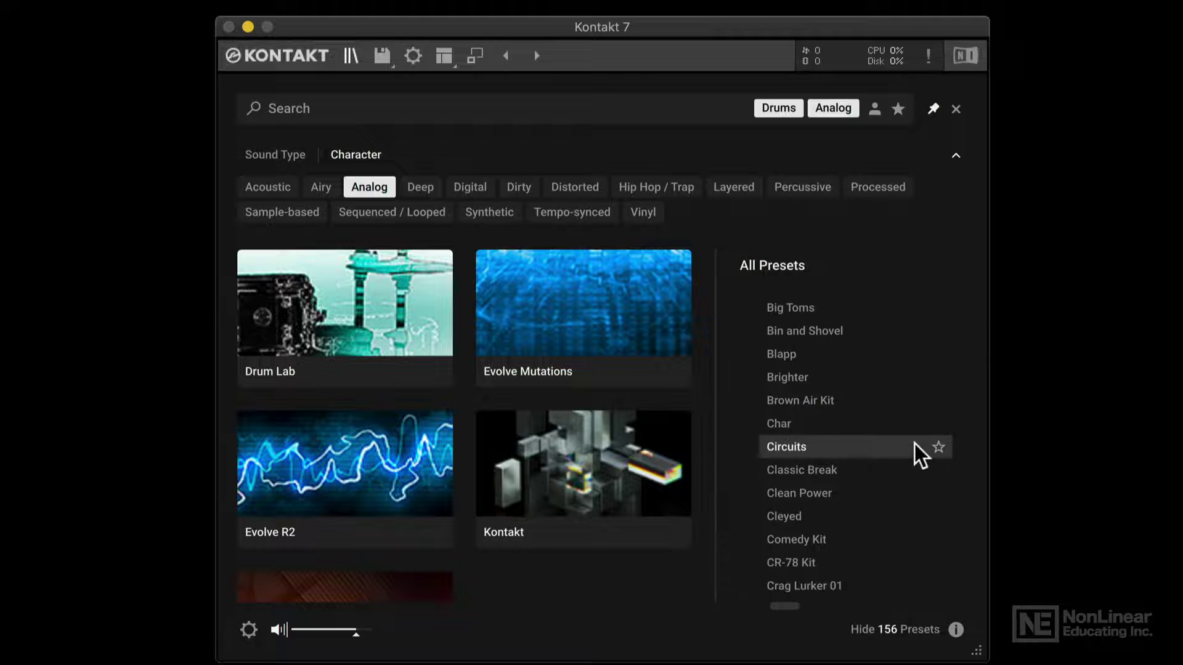
double_click(841, 444)
scroll(811, 468, "right", 4)
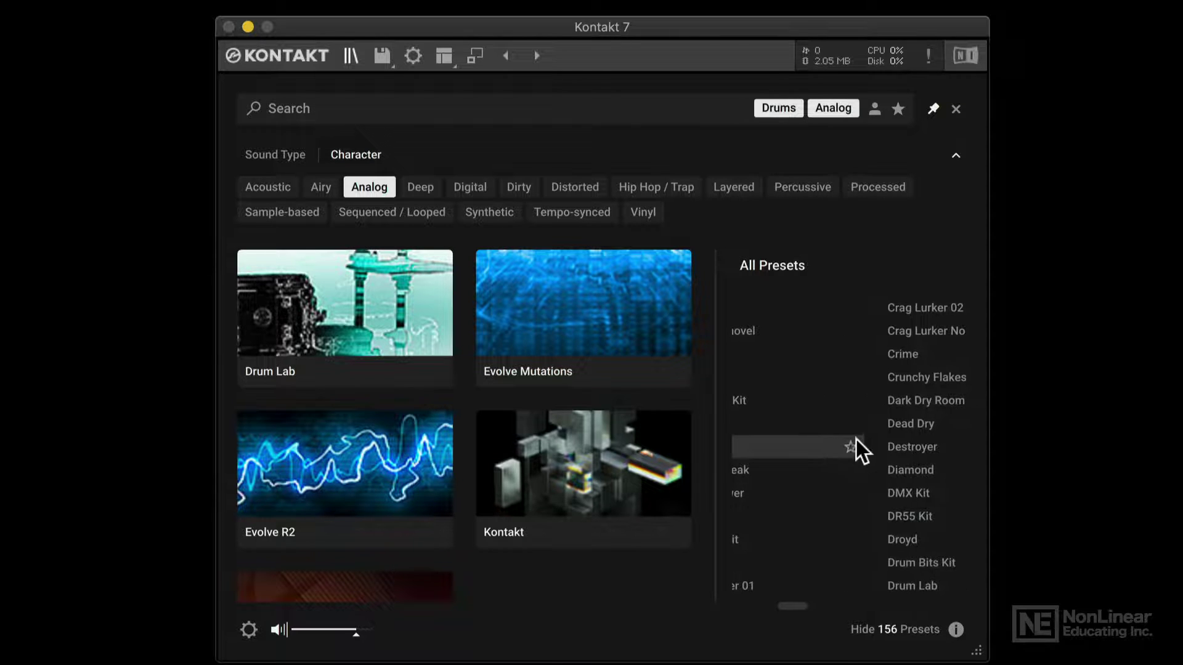
scroll(925, 517, "right", 3)
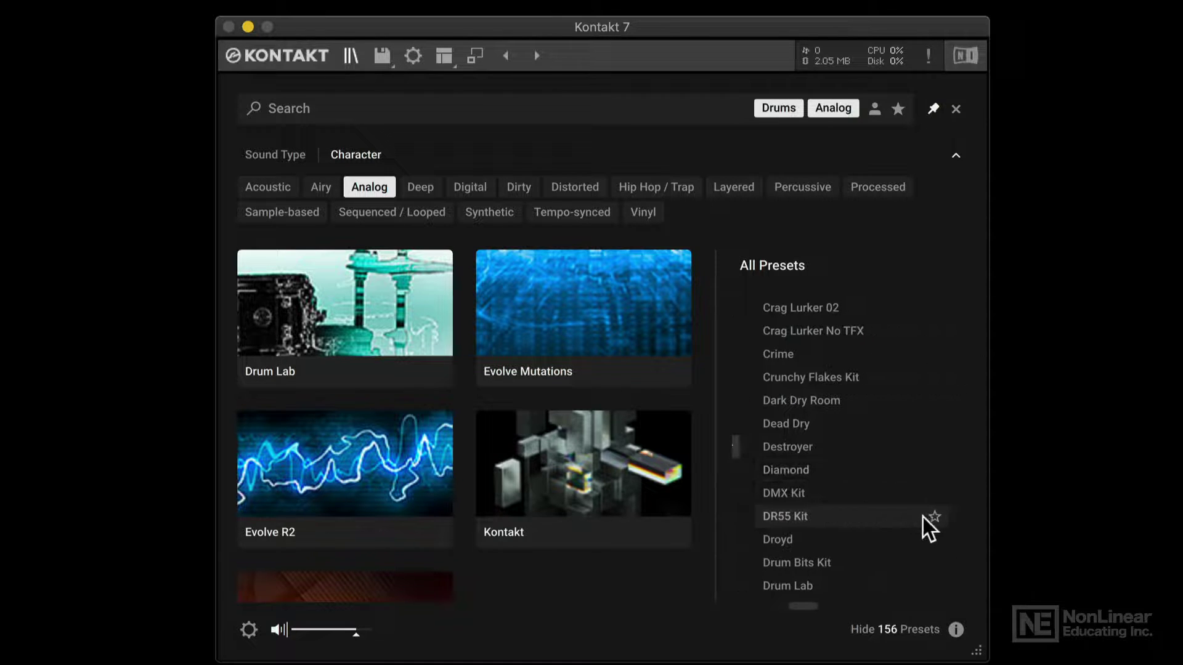
scroll(923, 516, "right", 3)
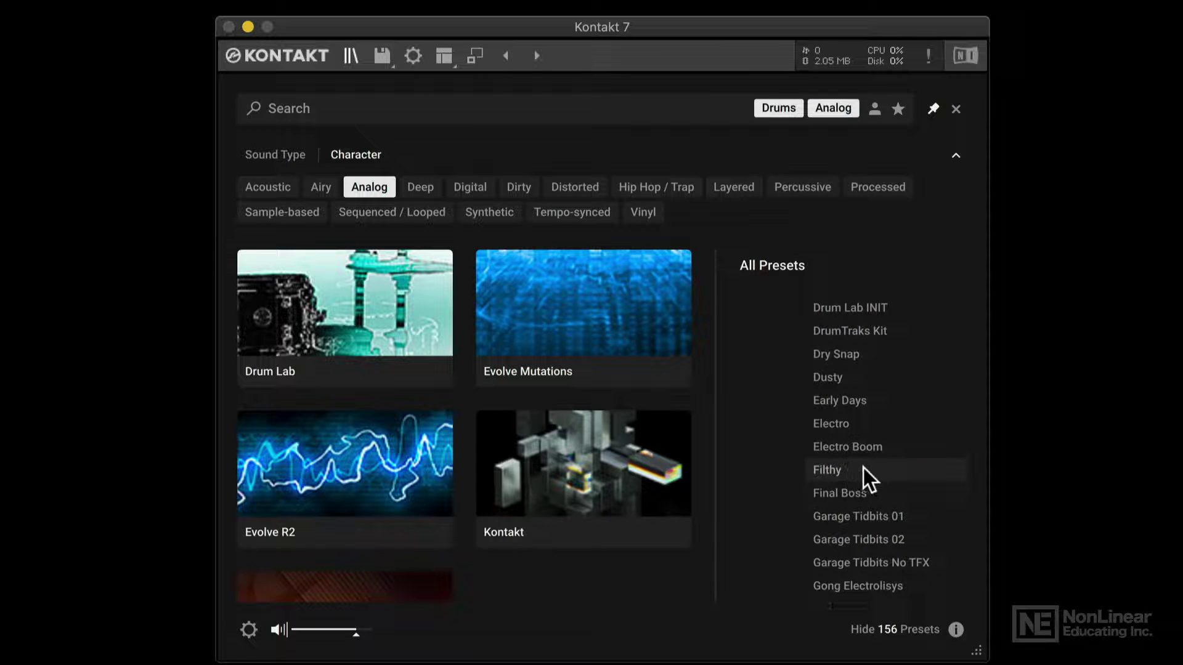
scroll(863, 467, "right", 1)
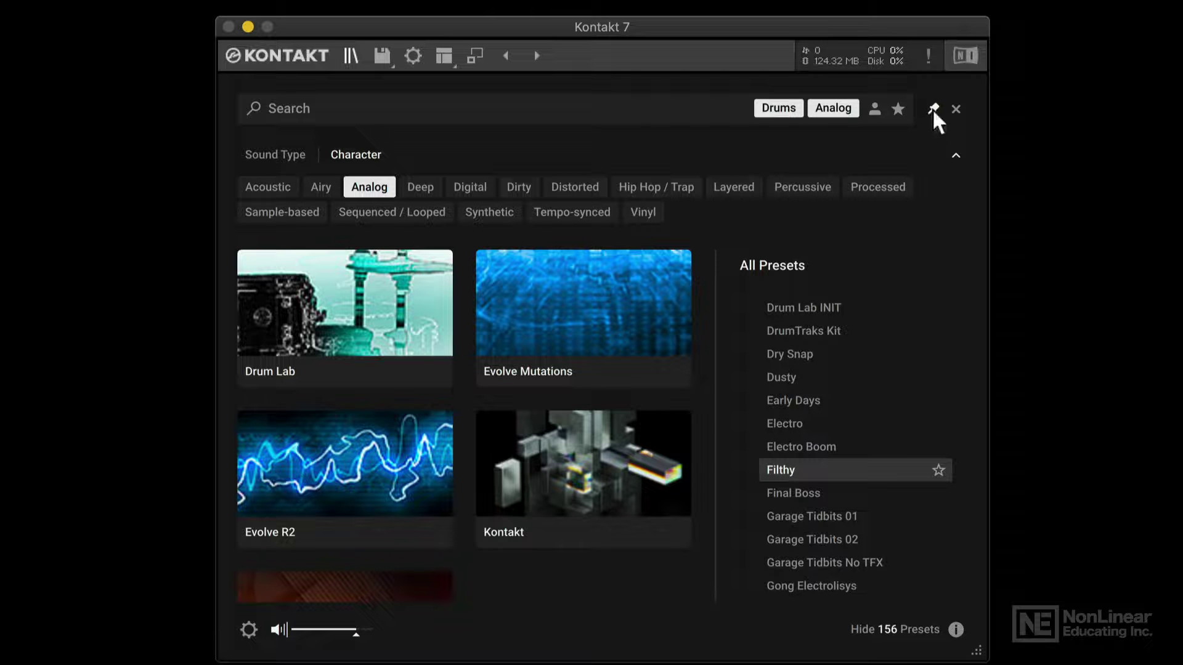
Step: Hide the browser to reveal the Drum Lab interface with the Filthy preset
left_click(955, 109)
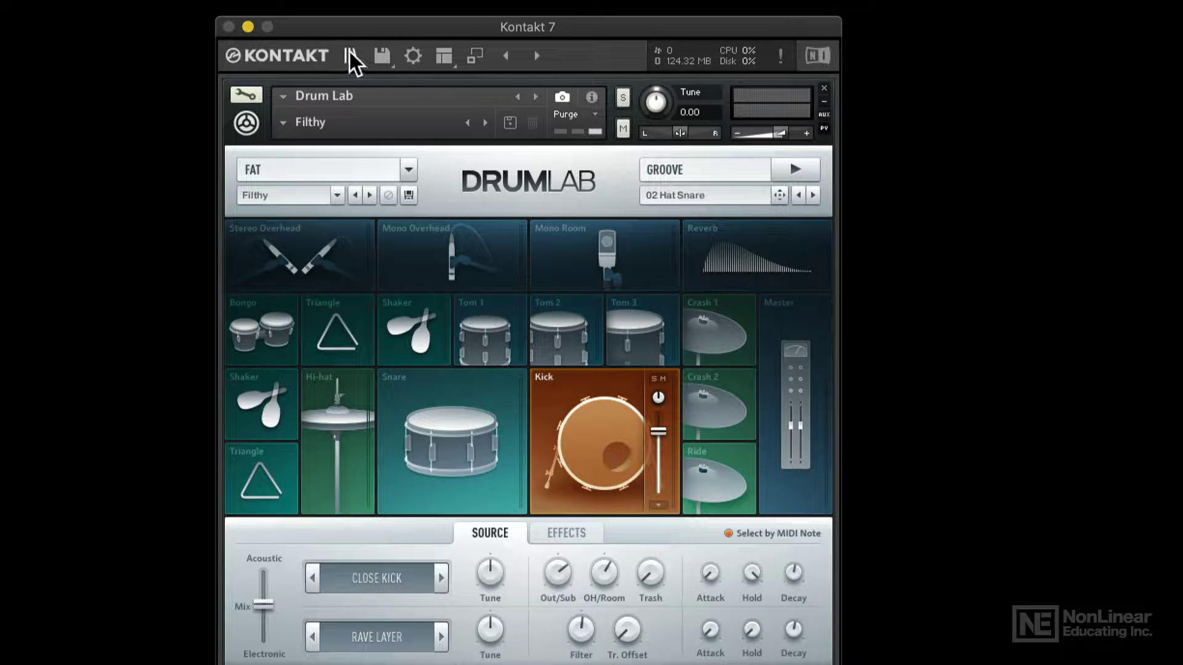
Step: Remove Drum Lab from the rack, then reopen the browser without the Analog and Drums filters
left_click(824, 89)
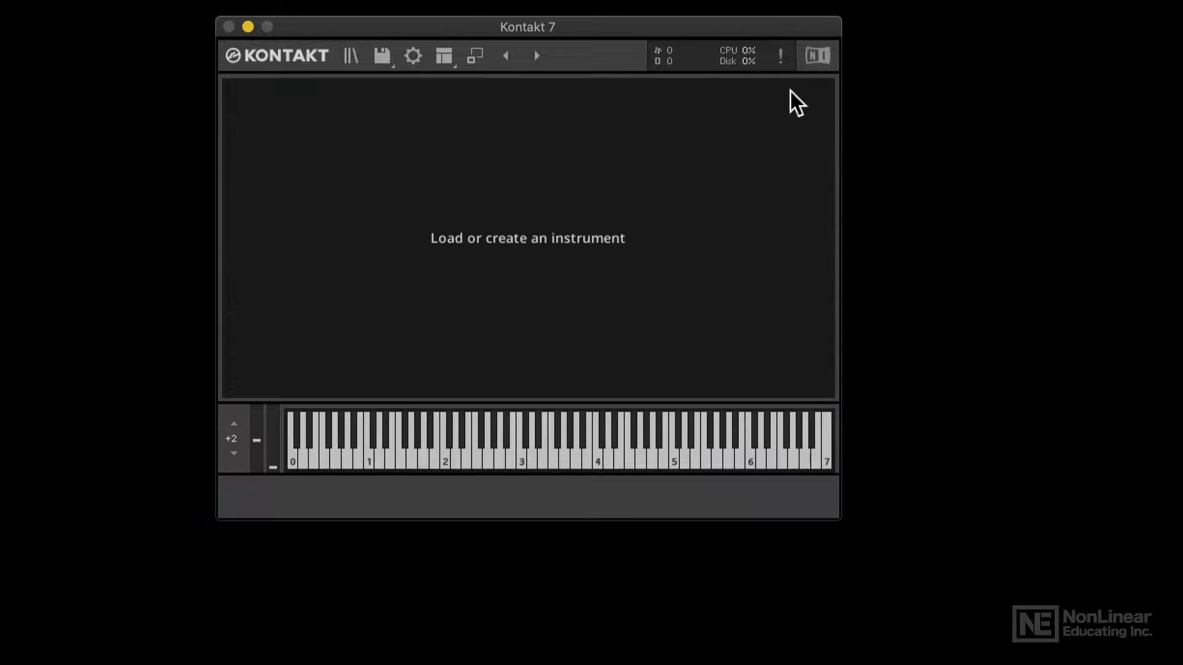
left_click(350, 56)
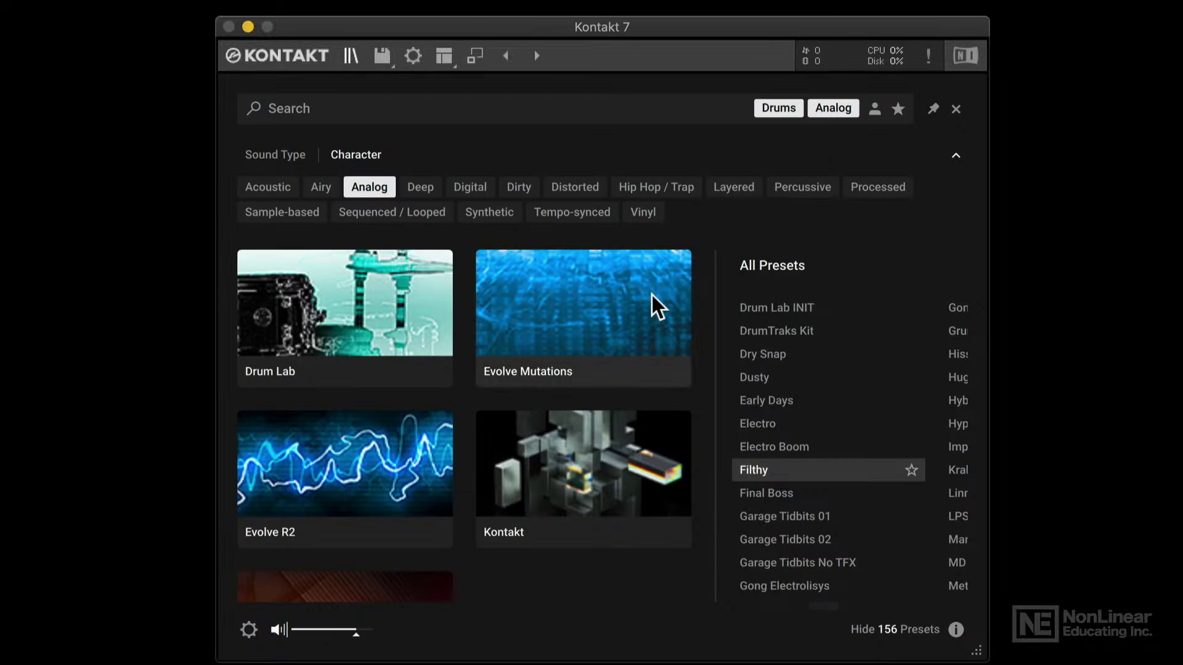
left_click(829, 110)
left_click(821, 109)
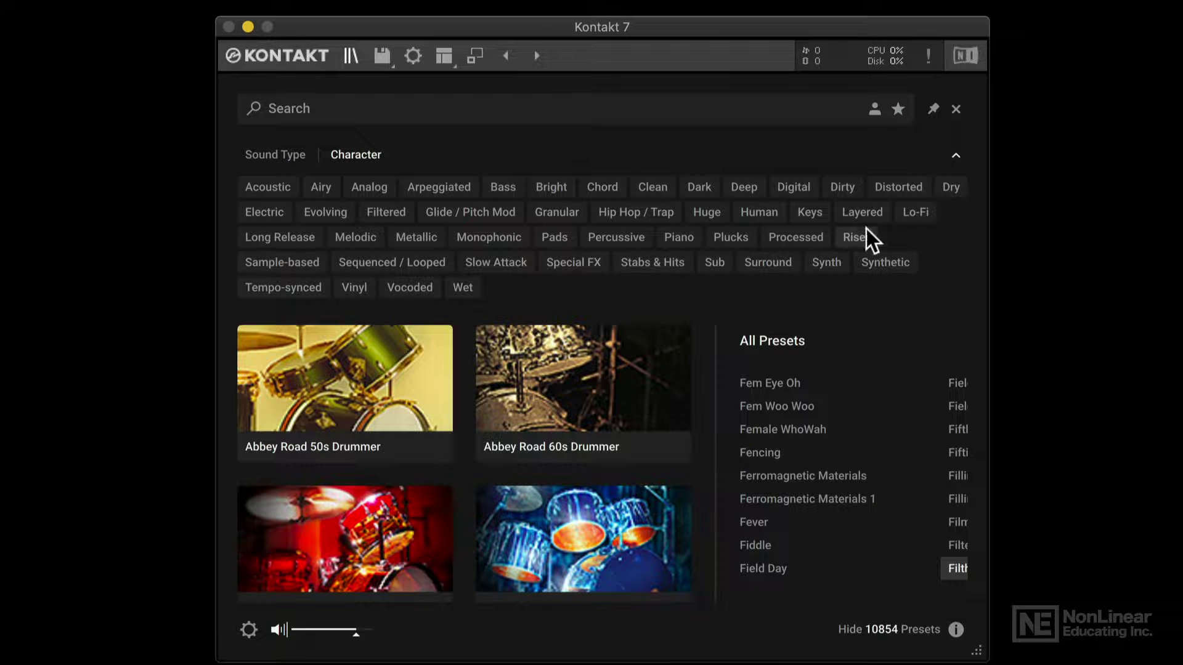
Step: Show the 11 favourite presets, then restrict to user content, leaving no results
left_click(898, 109)
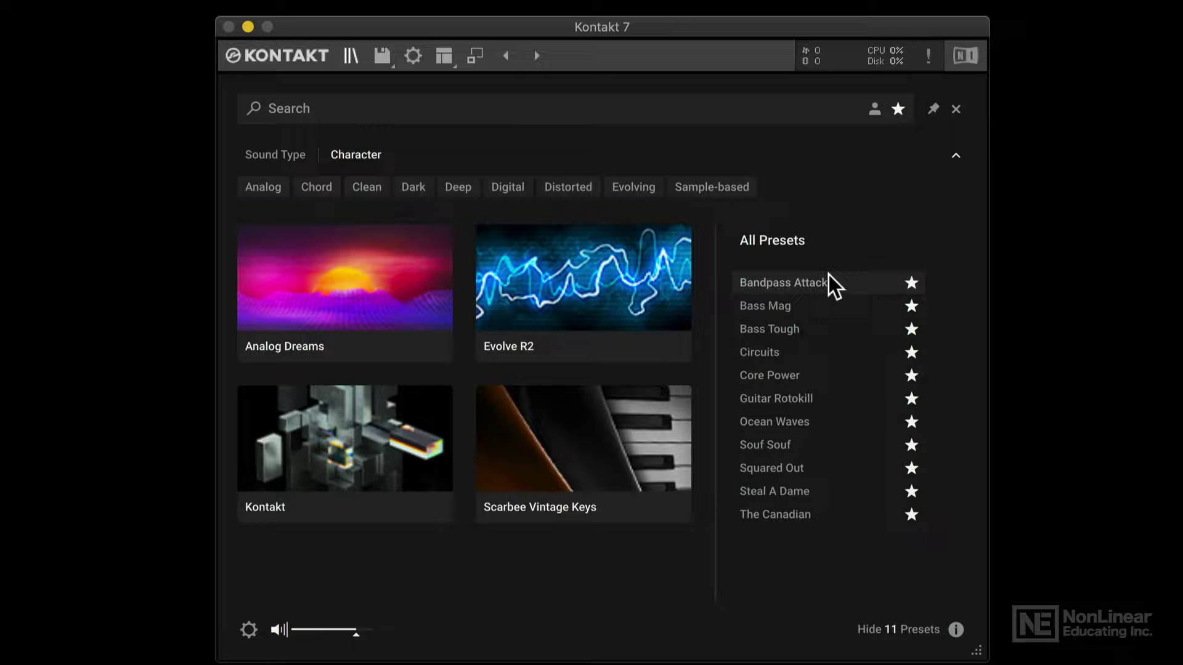
left_click(875, 110)
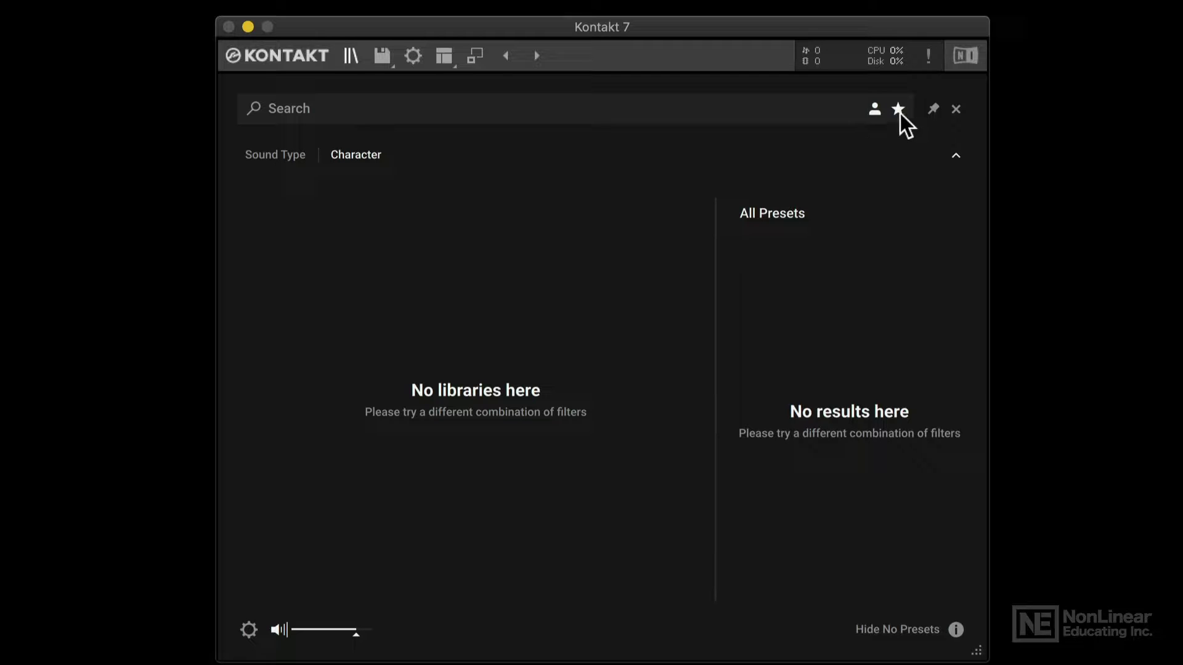
Step: Drop favourites to list user presets, toggling between RR Believe in Magic and RR Mellow Upright
left_click(899, 108)
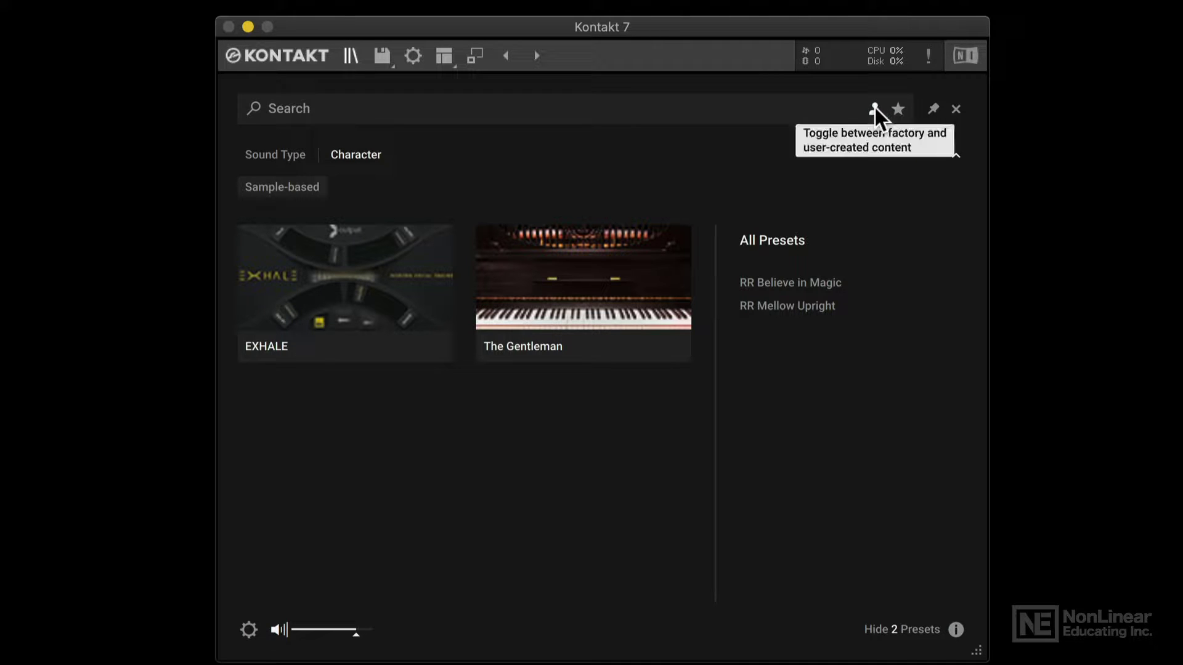
left_click(821, 302)
left_click(826, 284)
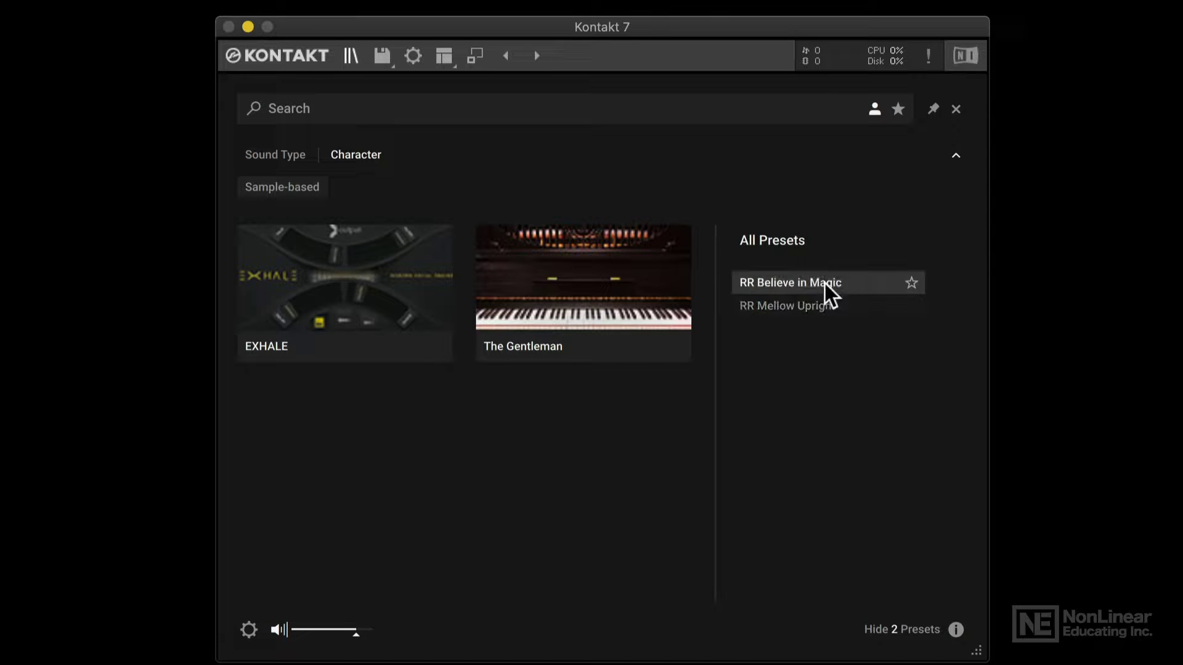
left_click(822, 302)
left_click(823, 281)
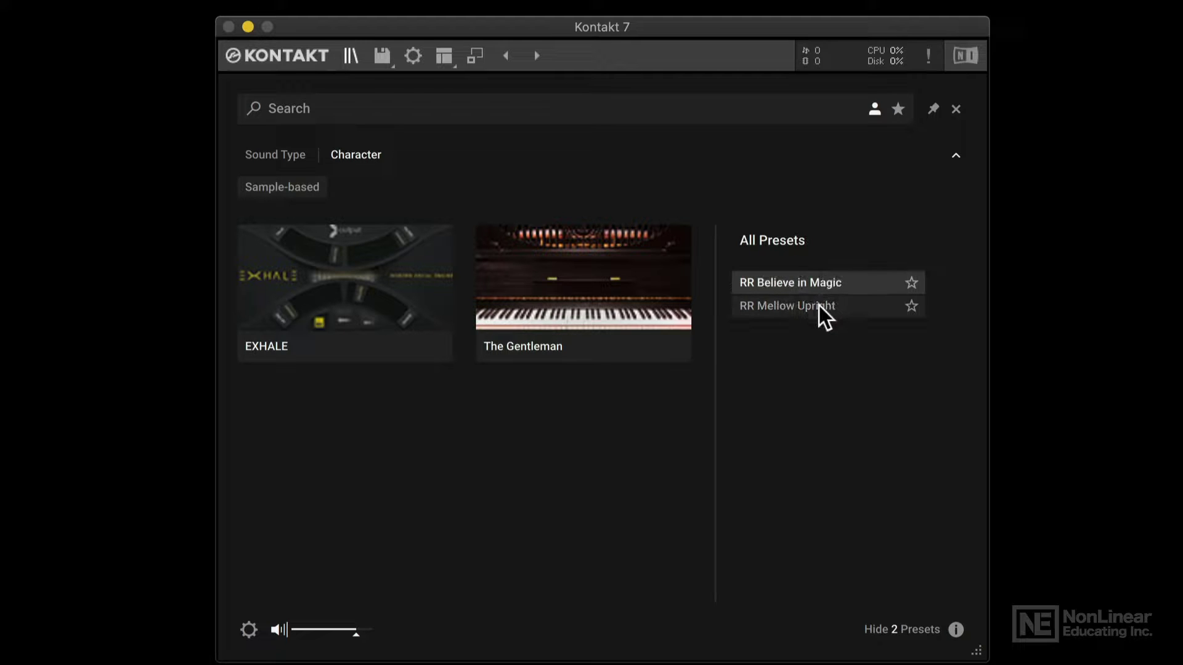
left_click(819, 306)
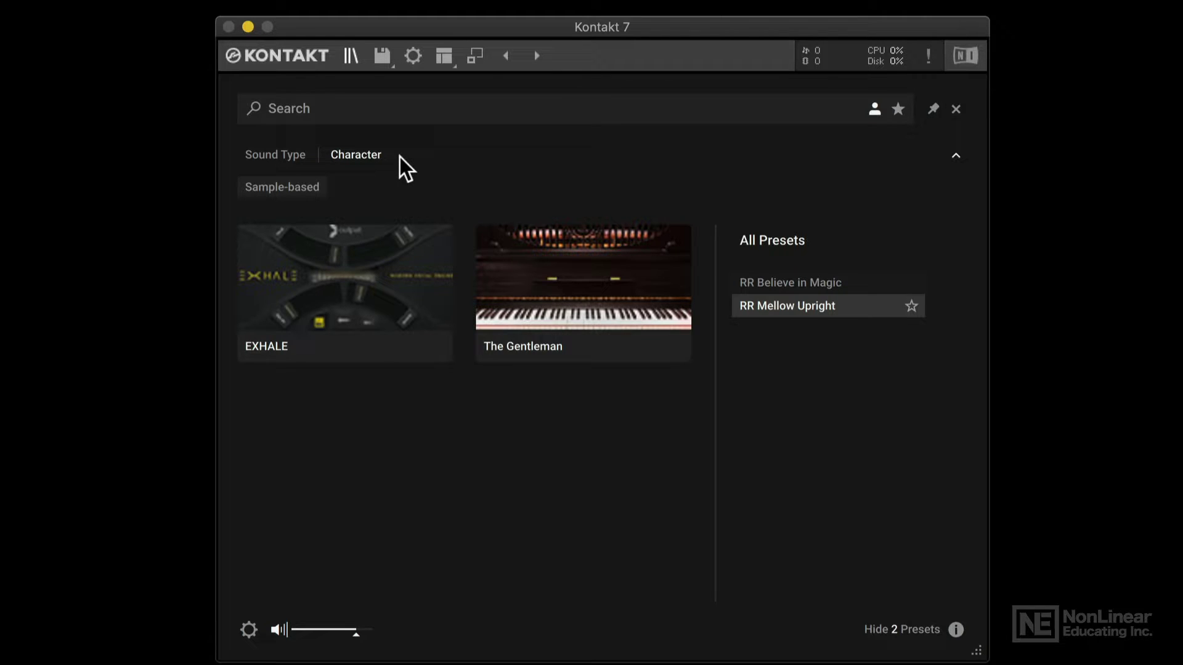
left_click(322, 106)
Step: Switch back to factory content and search for 'piano'
left_click(891, 110)
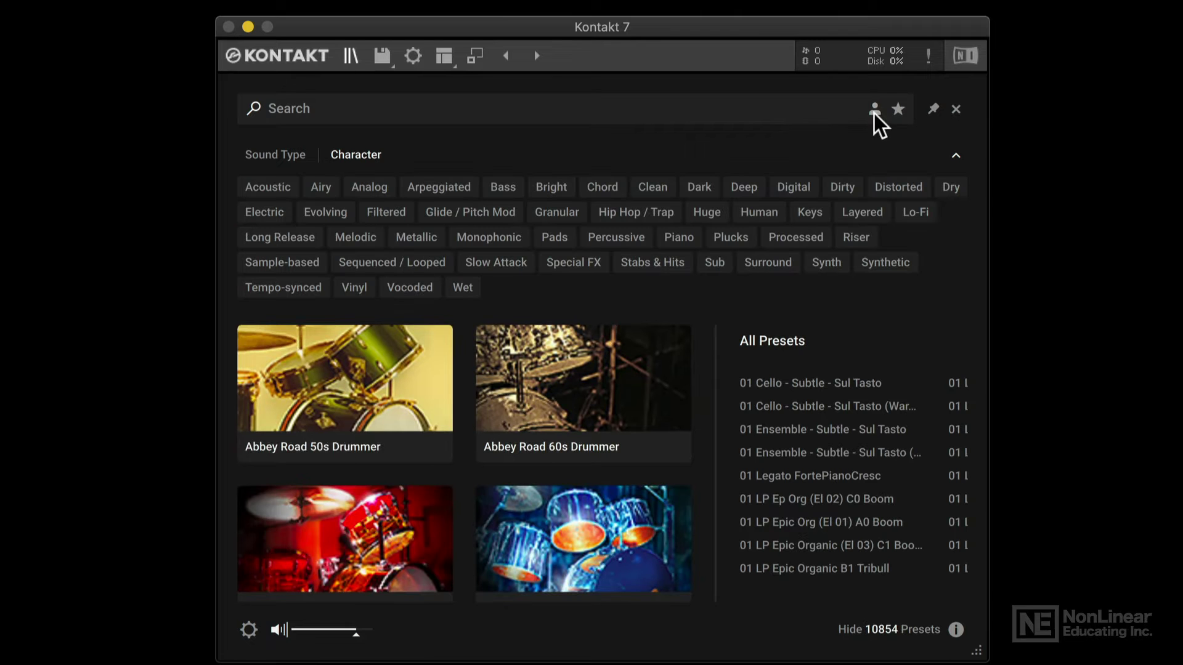
left_click(454, 111)
type("piano")
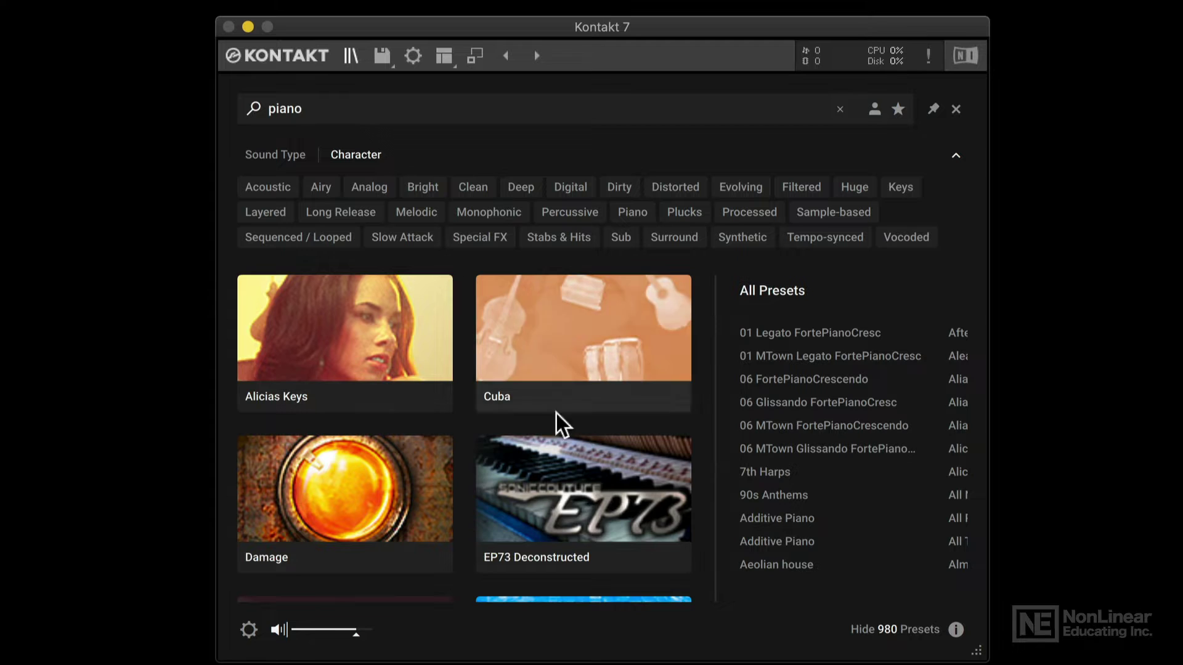
Step: Load the Hybrid Keys Dub Techno preset from the piano results
scroll(831, 447, "right", 5)
scroll(834, 441, "right", 10)
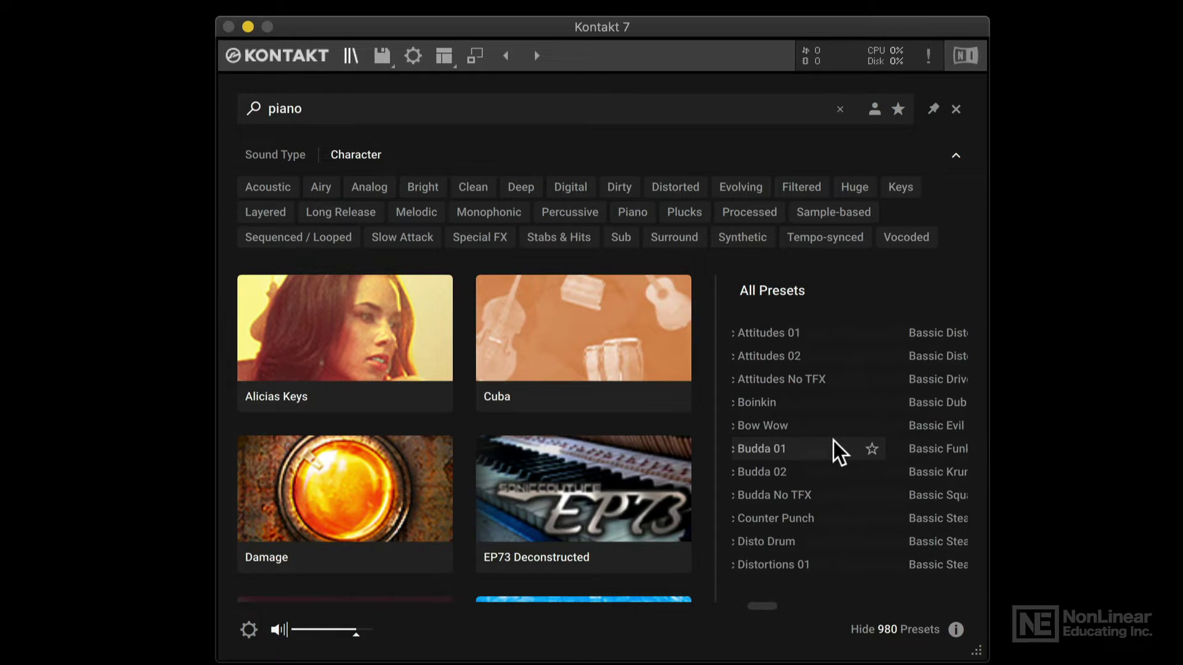
scroll(833, 441, "right", 15)
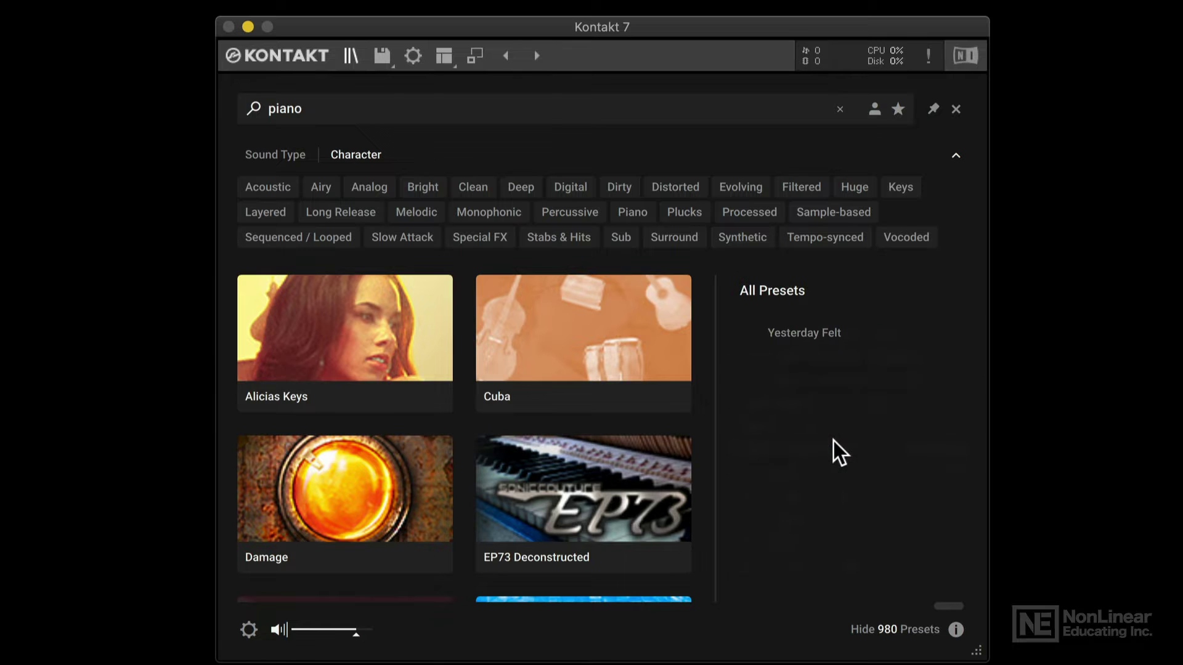
scroll(833, 441, "left", 10)
scroll(833, 441, "left", 8)
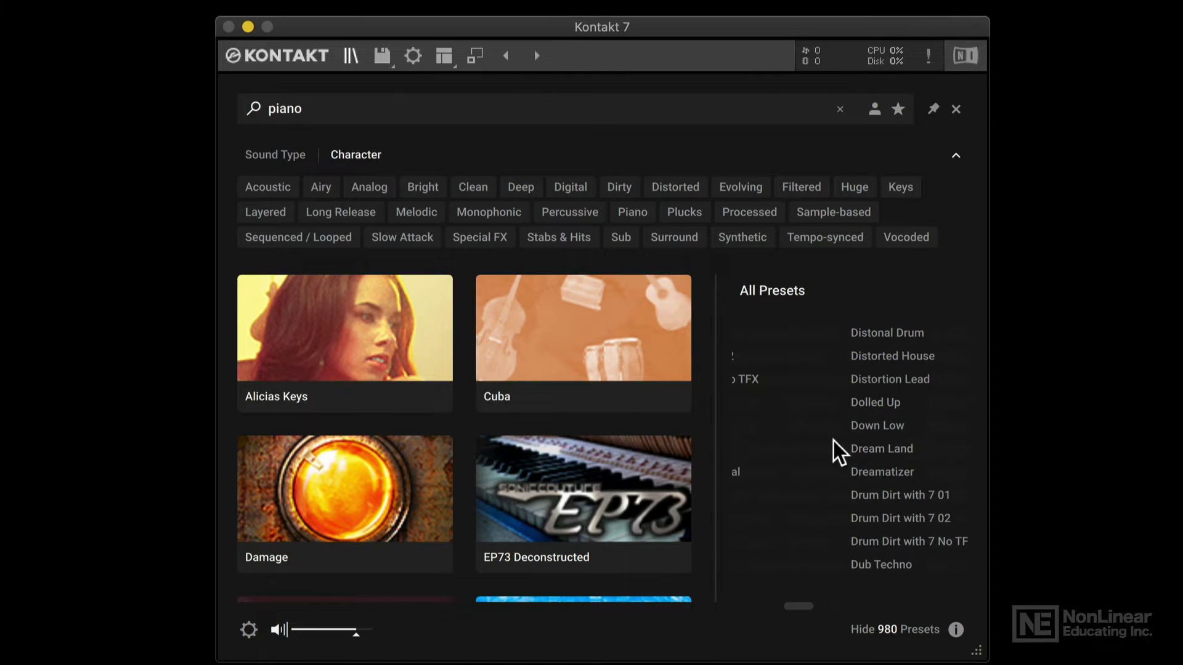
left_click(881, 566)
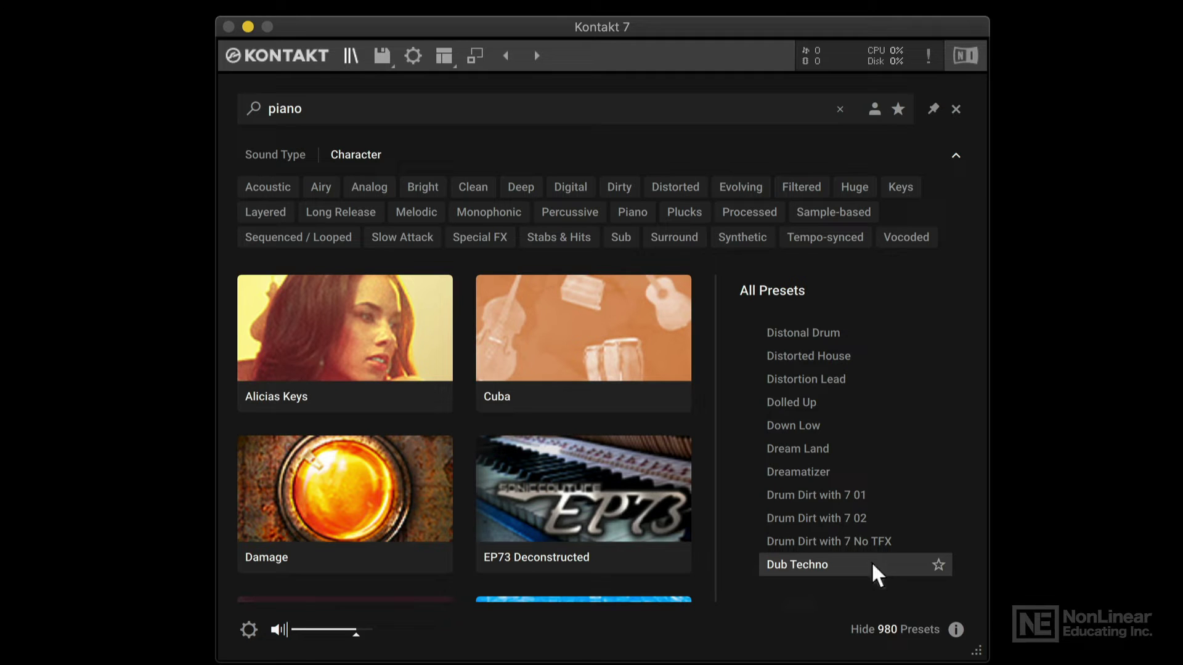
double_click(871, 563)
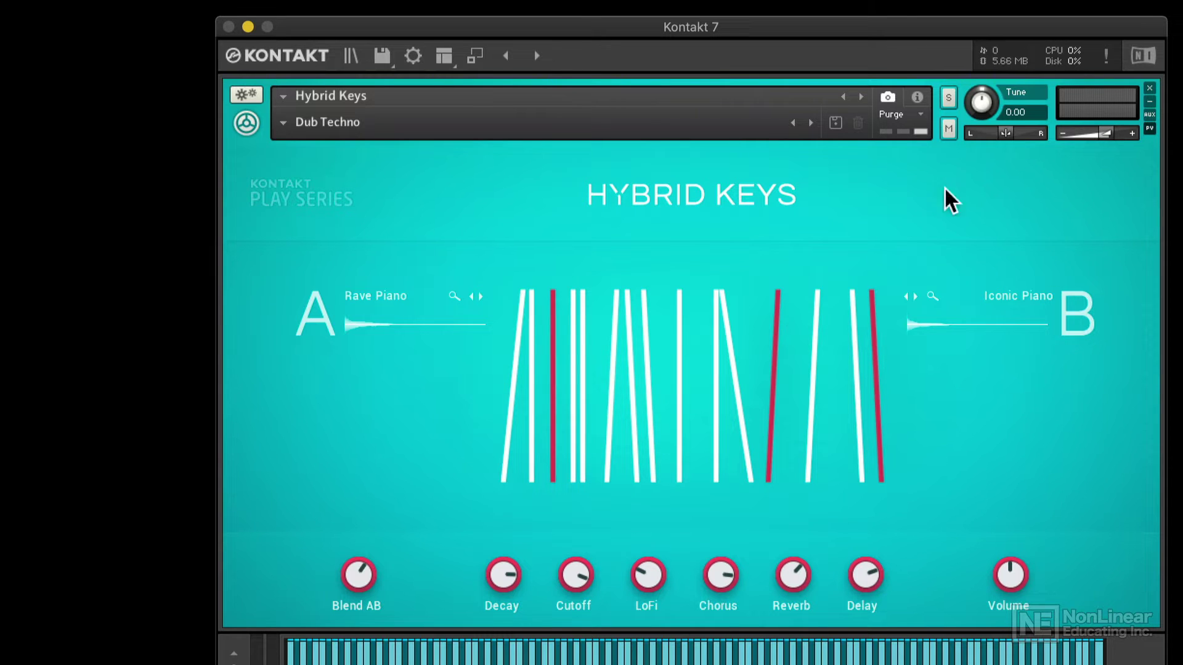